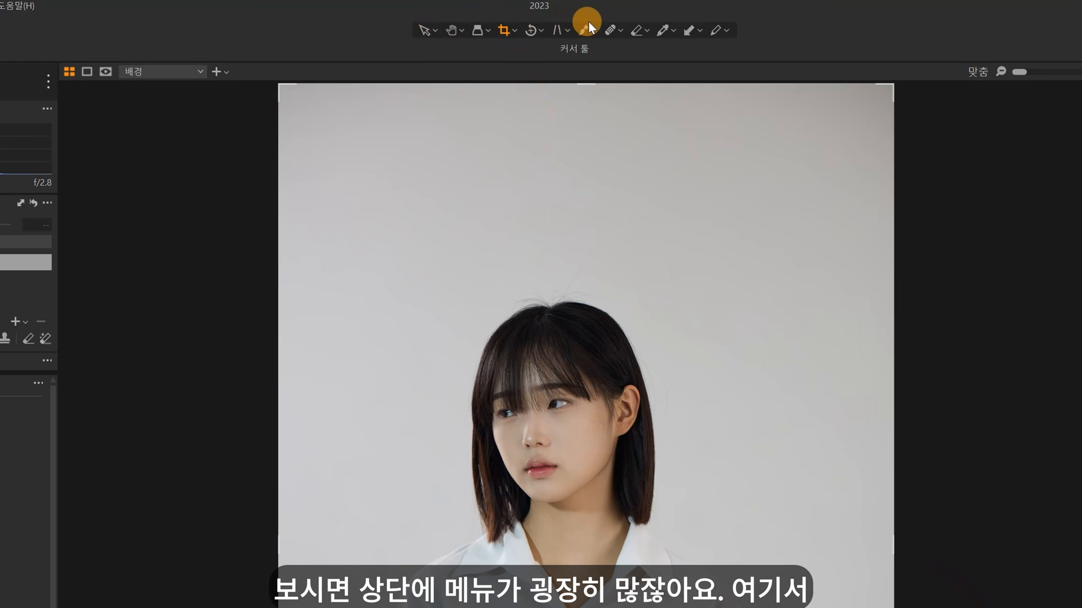
Step: Crop the portrait to about 2000 by 2721 px around the head and upper body, and apply the crop
{"action": "mouse_move", "coordinate": [515, 27]}
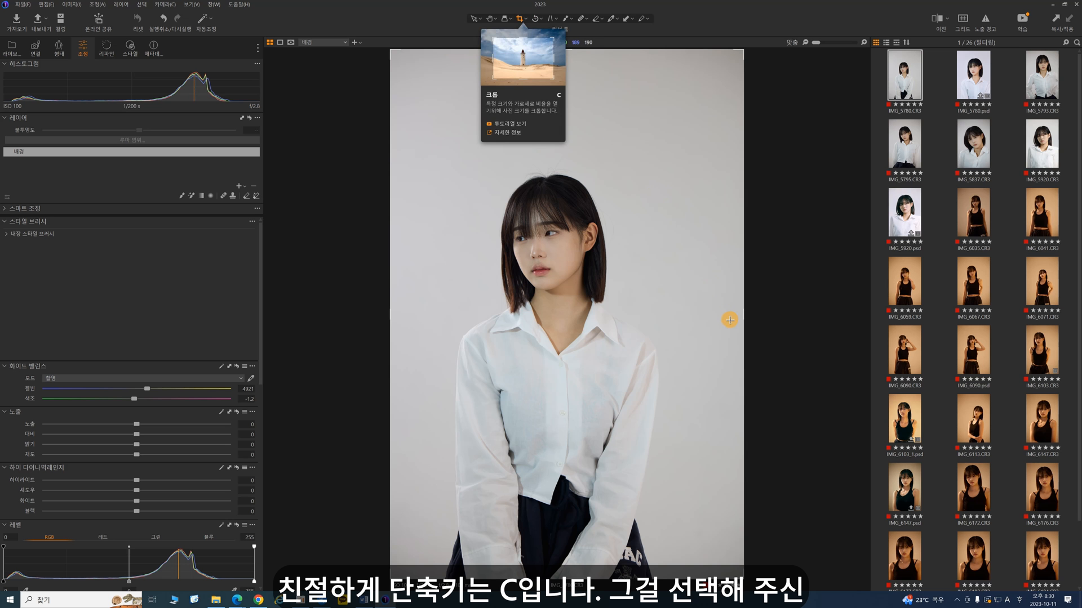
{"action": "left_click_drag", "start_coordinate": [743, 297], "coordinate": [659, 291]}
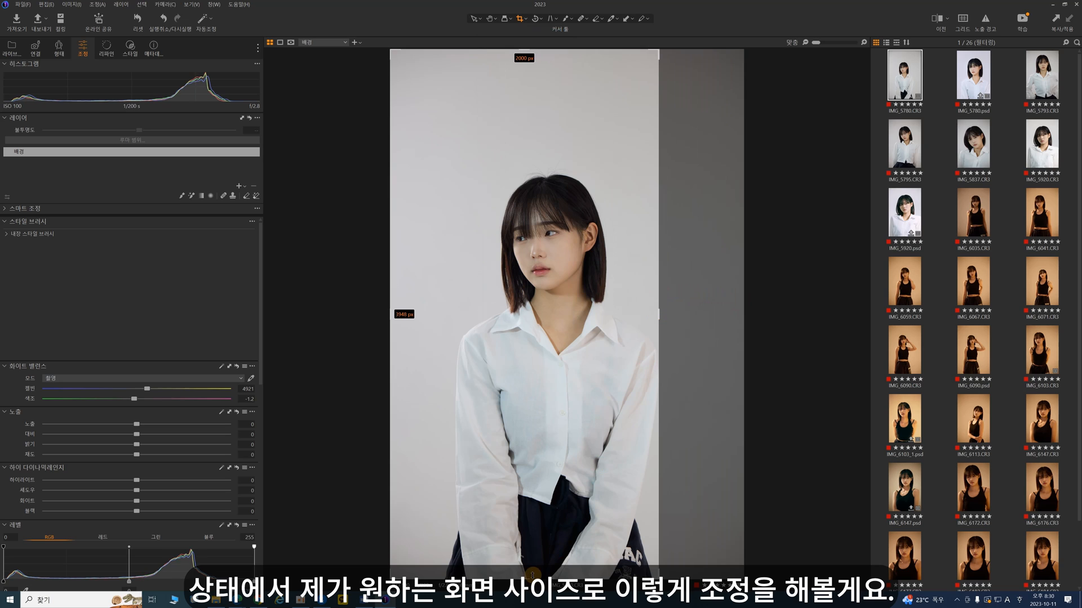
{"action": "left_click_drag", "start_coordinate": [534, 580], "coordinate": [546, 436]}
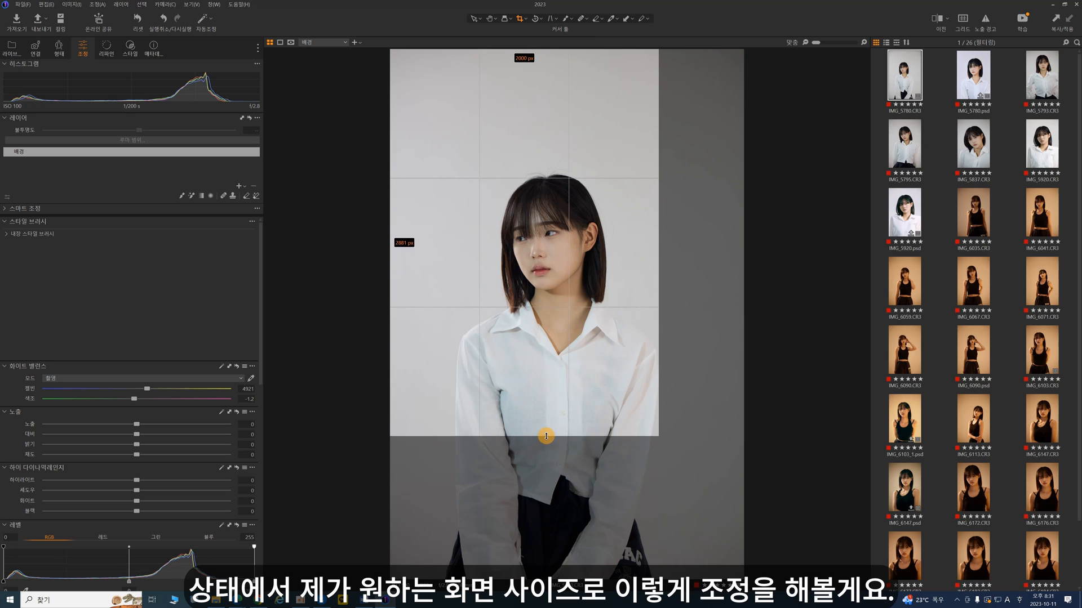
{"action": "left_click_drag", "start_coordinate": [388, 244], "coordinate": [428, 256]}
{"action": "left_click_drag", "start_coordinate": [543, 49], "coordinate": [546, 128]}
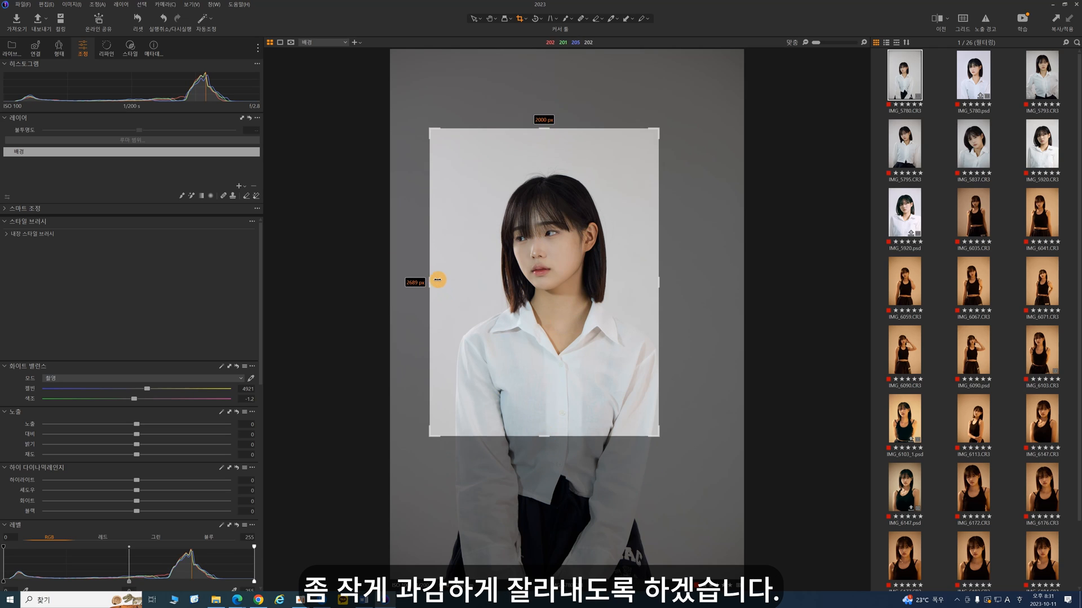
{"action": "left_click_drag", "start_coordinate": [431, 280], "coordinate": [437, 280]}
{"action": "left_click_drag", "start_coordinate": [553, 437], "coordinate": [553, 433]}
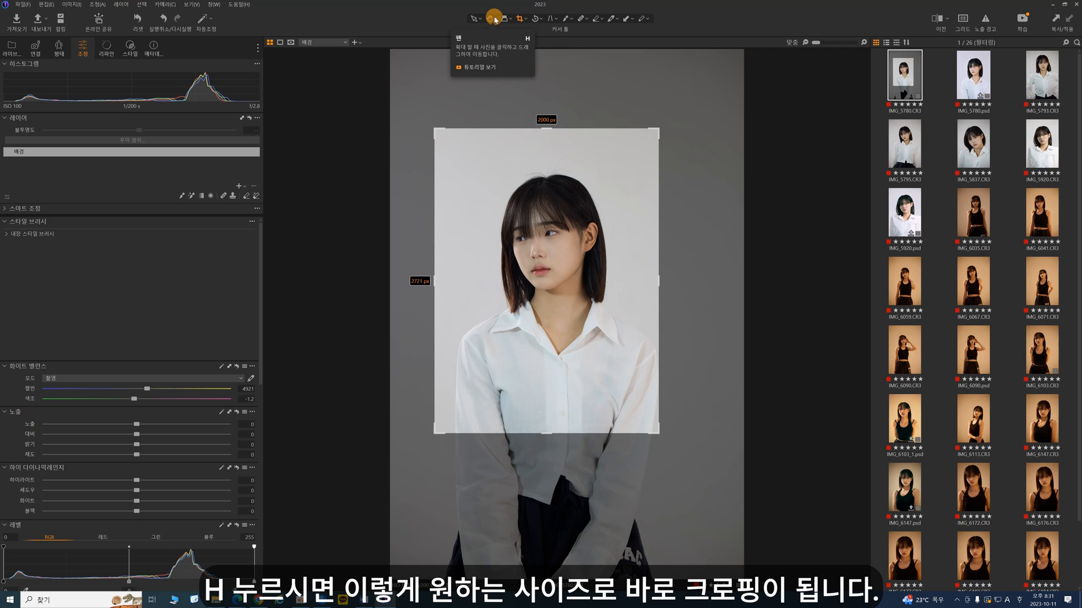
{"action": "key", "text": "h"}
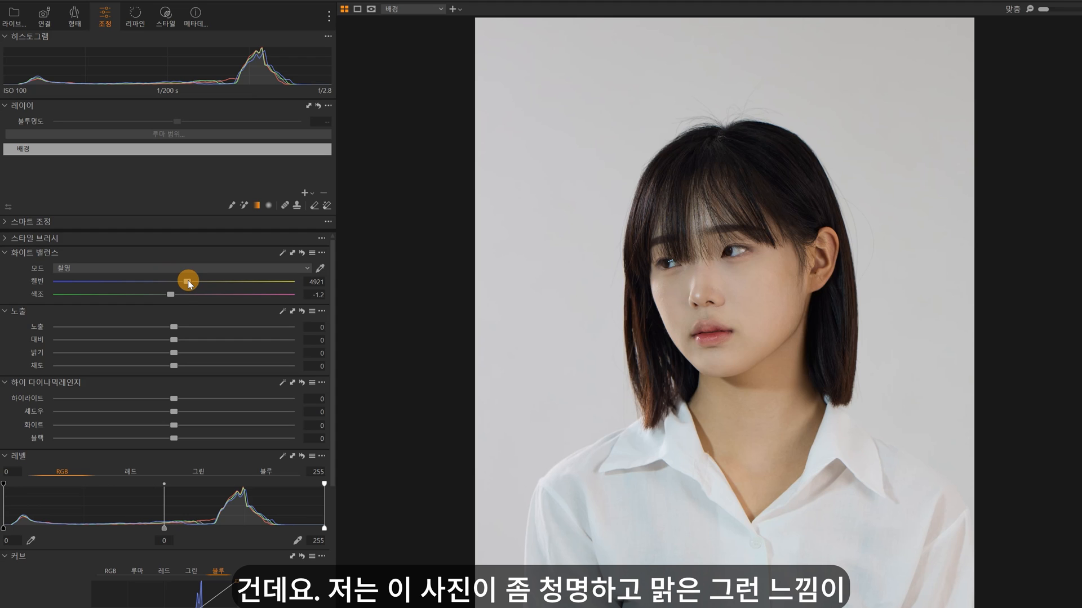
Step: Adjust the background layer's tone: white balance 4574 Kelvin, exposure 0.27, contrast 3 and black 13
{"action": "left_click_drag", "start_coordinate": [188, 282], "coordinate": [180, 285]}
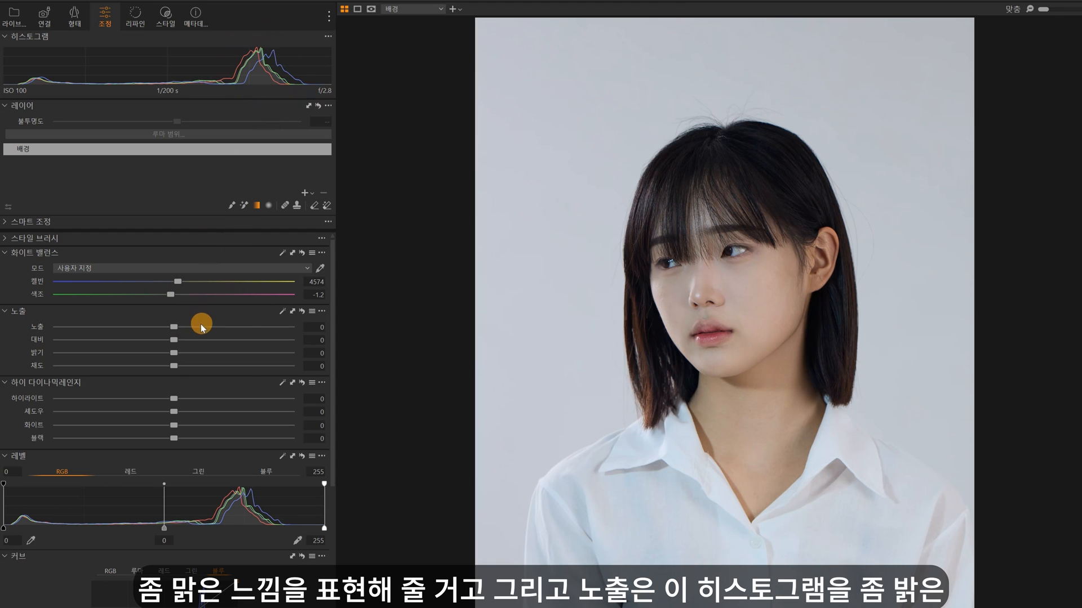
{"action": "left_click_drag", "start_coordinate": [175, 329], "coordinate": [184, 330]}
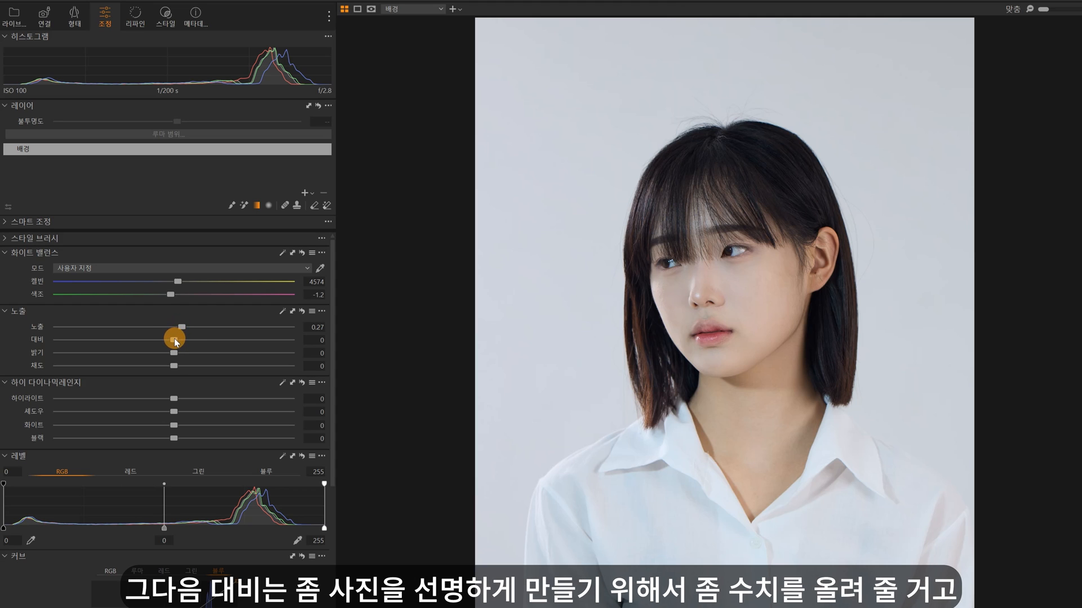
{"action": "left_click_drag", "start_coordinate": [175, 341], "coordinate": [184, 342]}
{"action": "left_click_drag", "start_coordinate": [173, 439], "coordinate": [187, 434]}
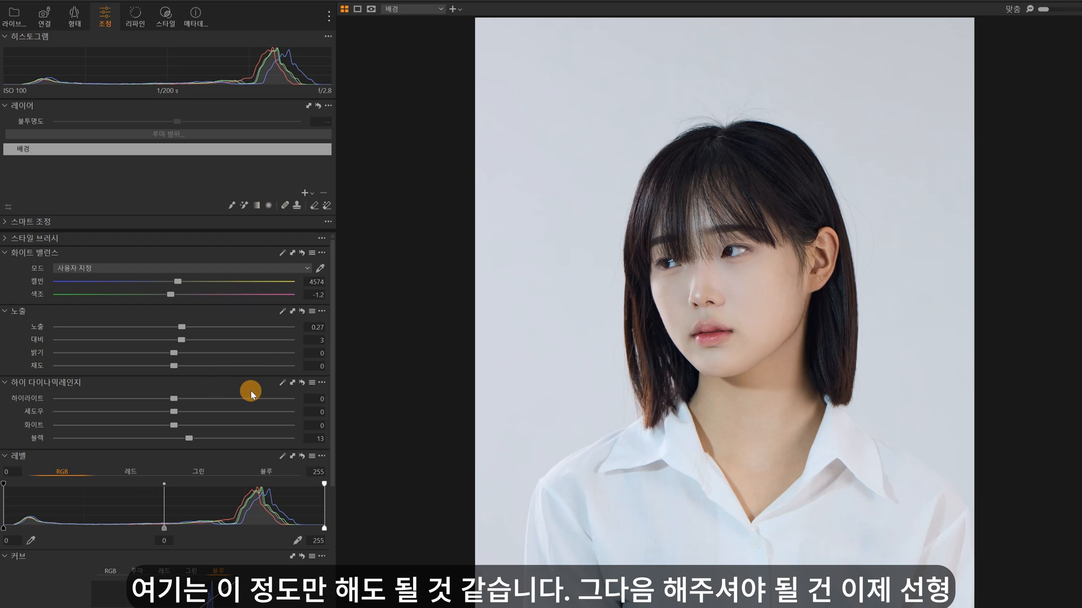
Step: Add a linear gradient mask from the photo's upper-left corner toward the face, set its exposure to 0.65, and compare with the layer off and on
{"action": "left_click", "coordinate": [256, 204]}
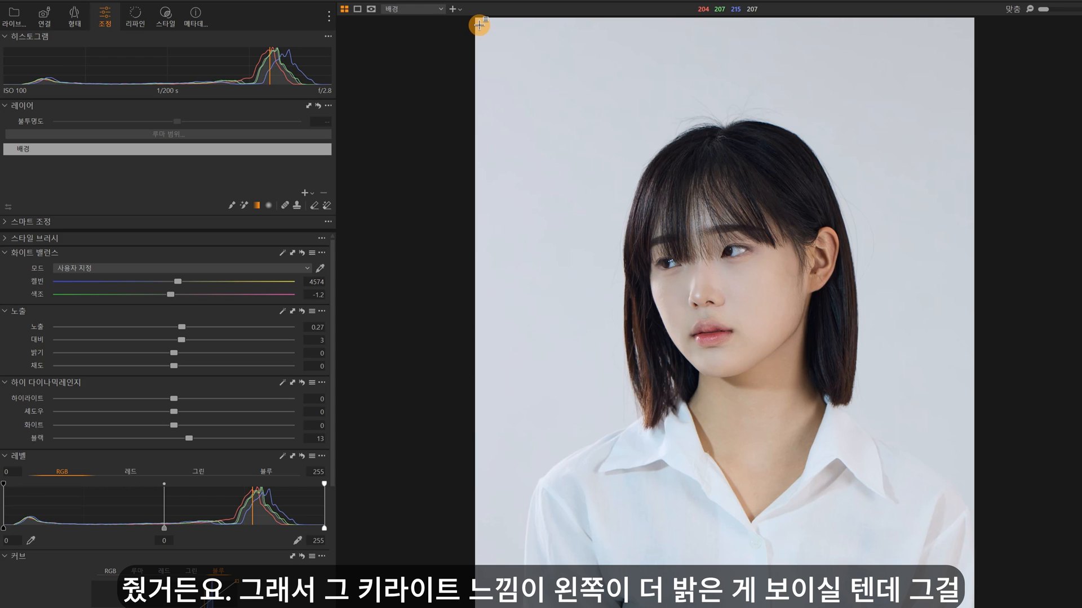
{"action": "left_click_drag", "start_coordinate": [479, 25], "coordinate": [855, 255]}
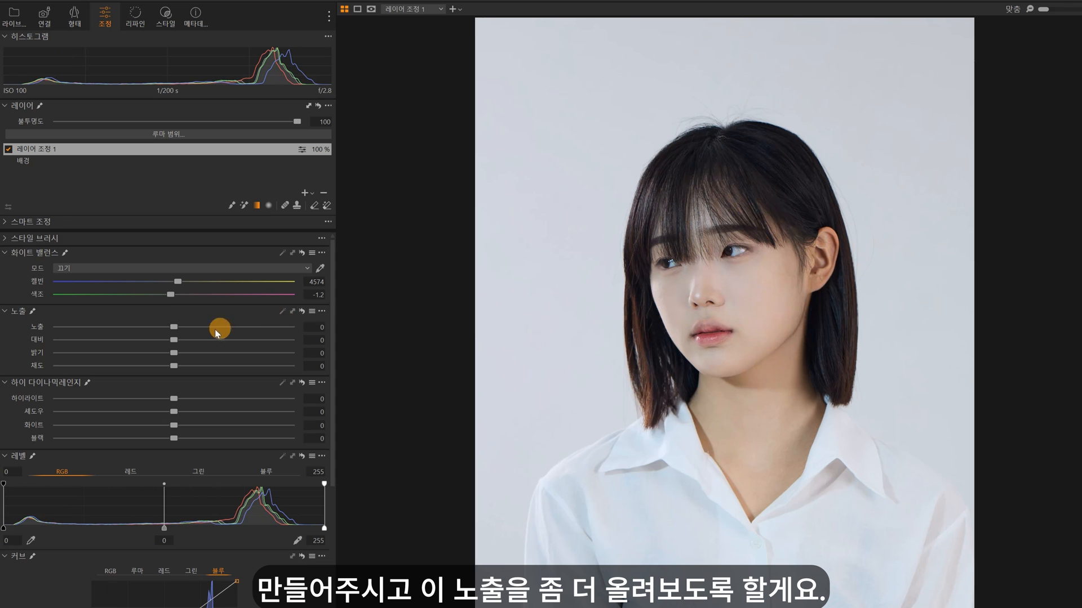
{"action": "left_click_drag", "start_coordinate": [176, 327], "coordinate": [194, 326]}
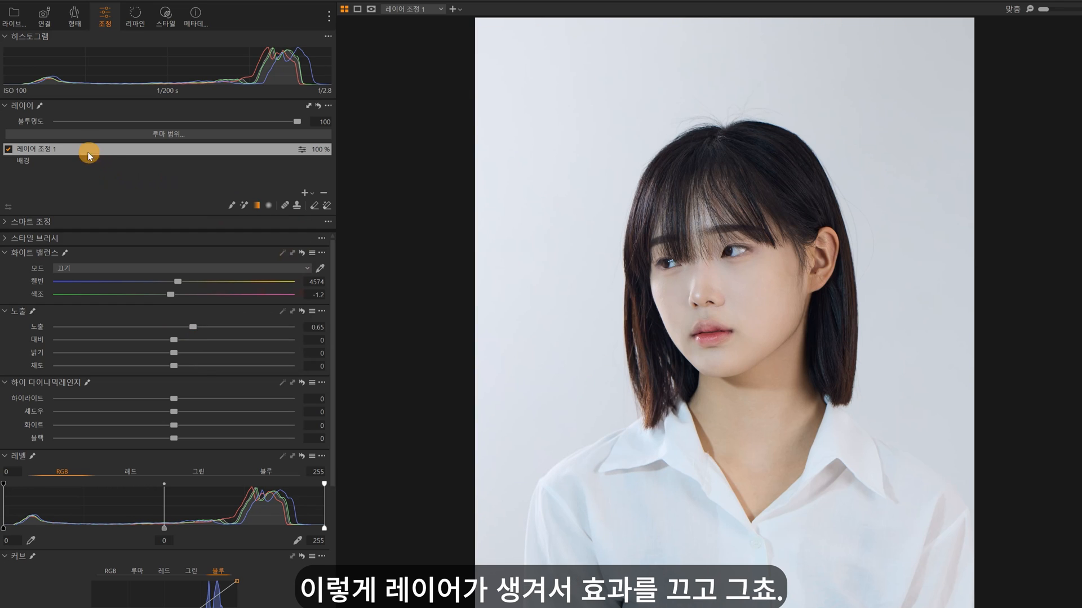
{"action": "left_click", "coordinate": [8, 150]}
{"action": "left_click", "coordinate": [8, 149]}
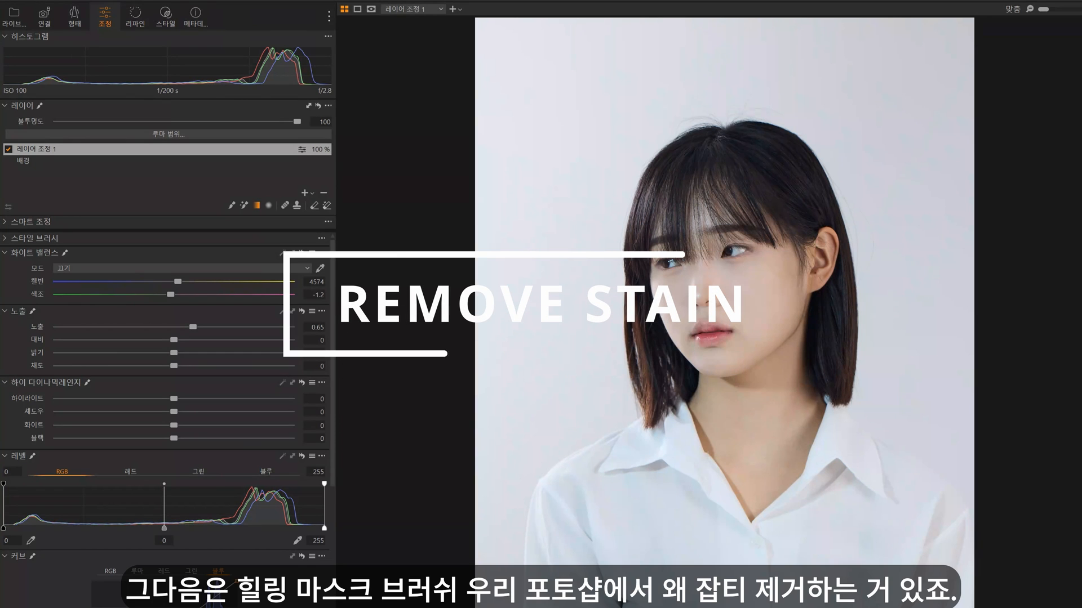
Step: Heal the blemishes on and beside the bridge of the nose, and reposition the source point for the bridge spot
{"action": "left_click", "coordinate": [288, 205]}
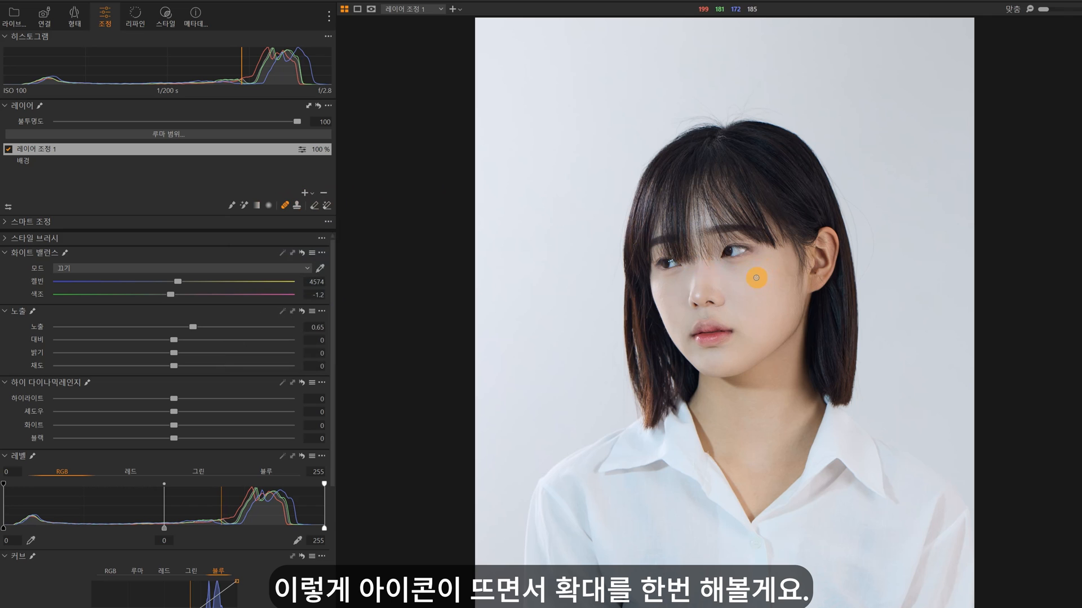
{"action": "key", "text": "ctrl+plus"}
{"action": "key", "text": "ctrl+plus"}
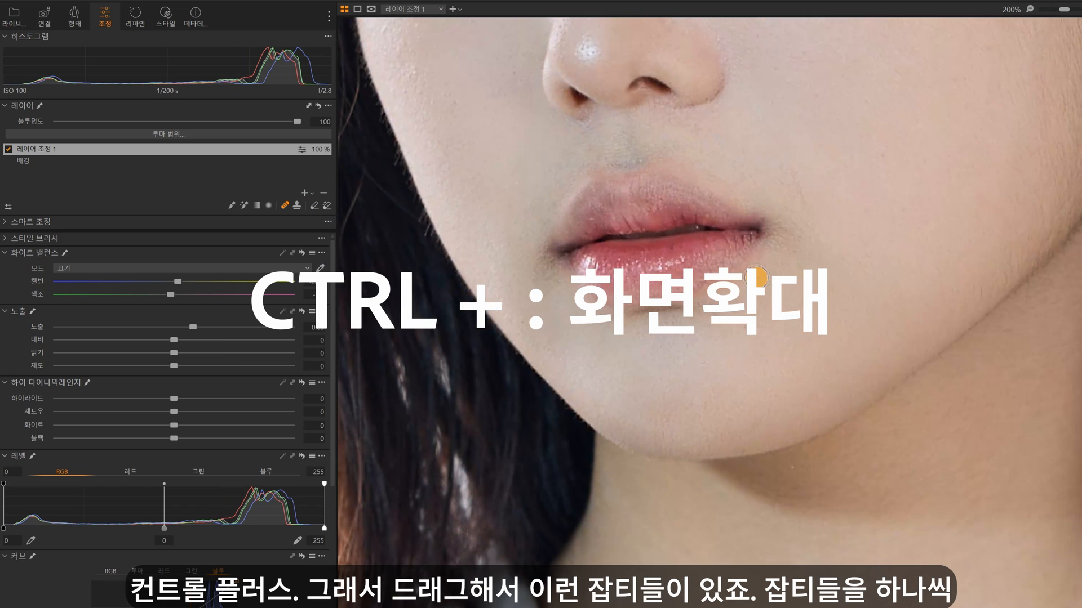
{"action": "left_click_drag", "start_coordinate": [734, 254], "coordinate": [783, 544]}
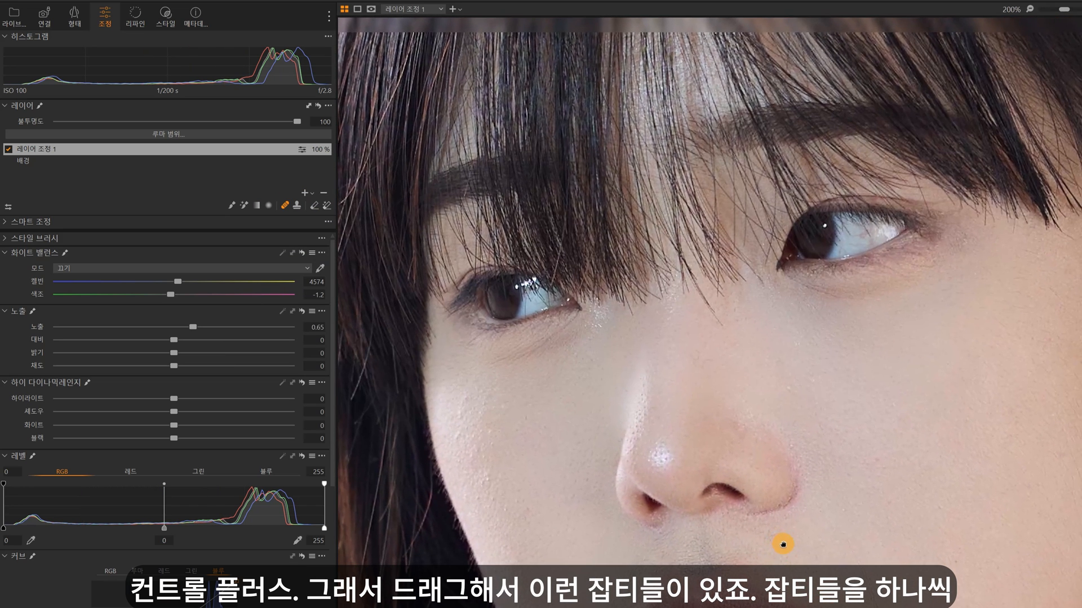
{"action": "left_click", "coordinate": [787, 387]}
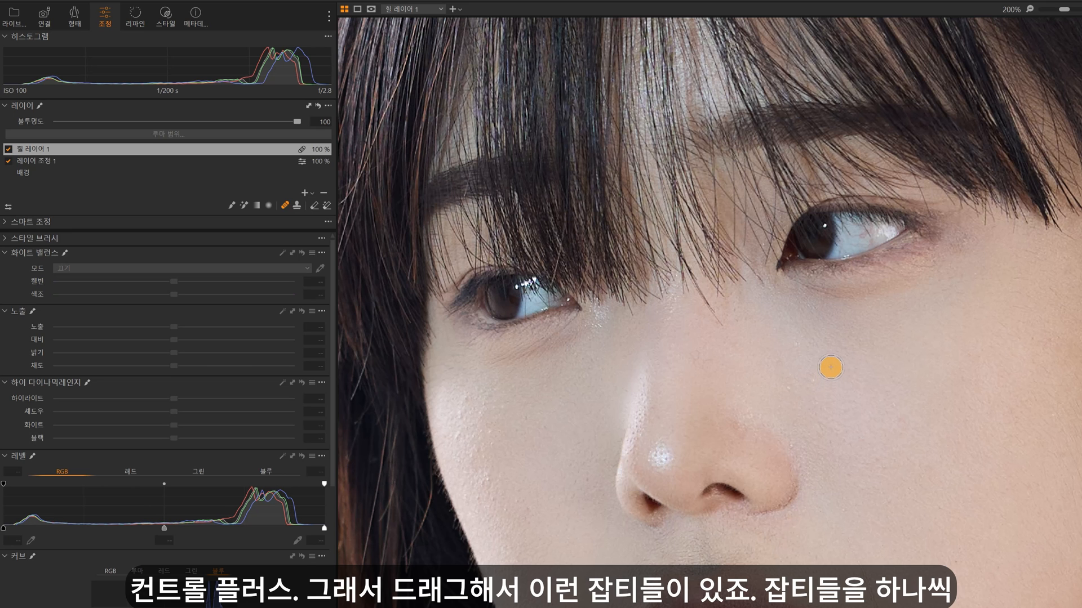
{"action": "left_click", "coordinate": [797, 388]}
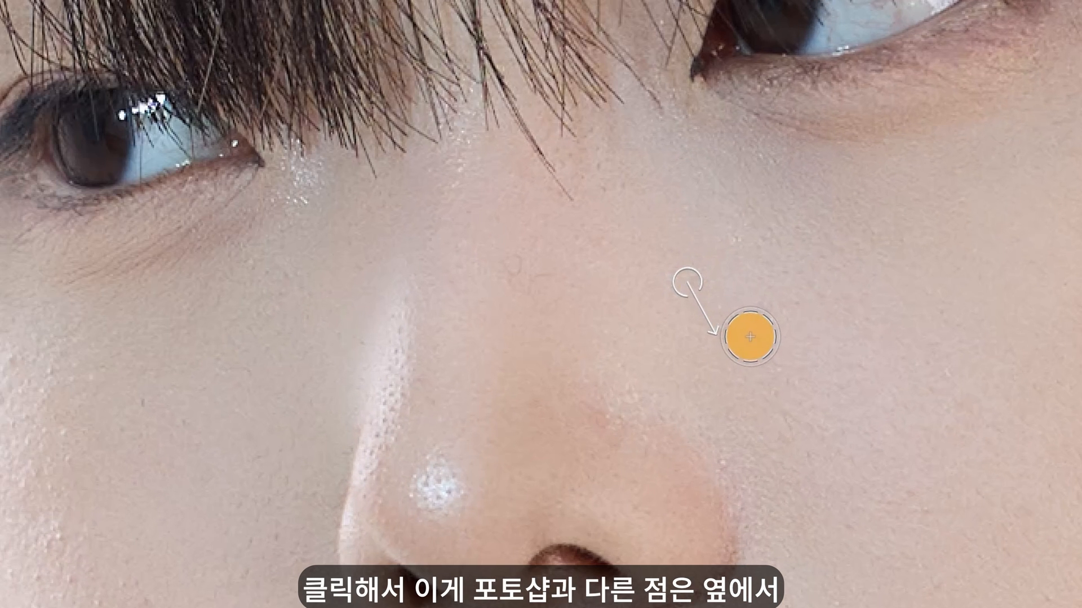
{"action": "mouse_move", "coordinate": [750, 337]}
{"action": "left_mouse_down"}
{"action": "mouse_move", "coordinate": [714, 282]}
{"action": "mouse_move", "coordinate": [729, 338]}
{"action": "mouse_move", "coordinate": [744, 330]}
{"action": "mouse_move", "coordinate": [540, 286]}
{"action": "left_mouse_up"}
{"action": "left_click", "coordinate": [540, 285]}
{"action": "left_click", "coordinate": [515, 271]}
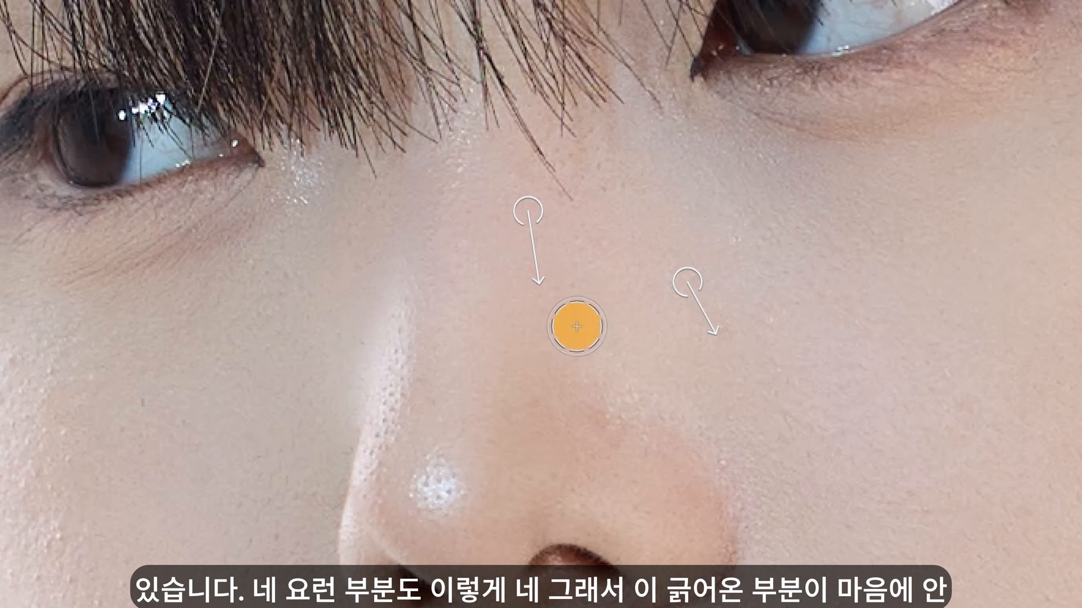
{"action": "mouse_move", "coordinate": [535, 210]}
{"action": "left_mouse_down"}
{"action": "mouse_move", "coordinate": [570, 227]}
{"action": "mouse_move", "coordinate": [528, 208]}
{"action": "left_mouse_up"}
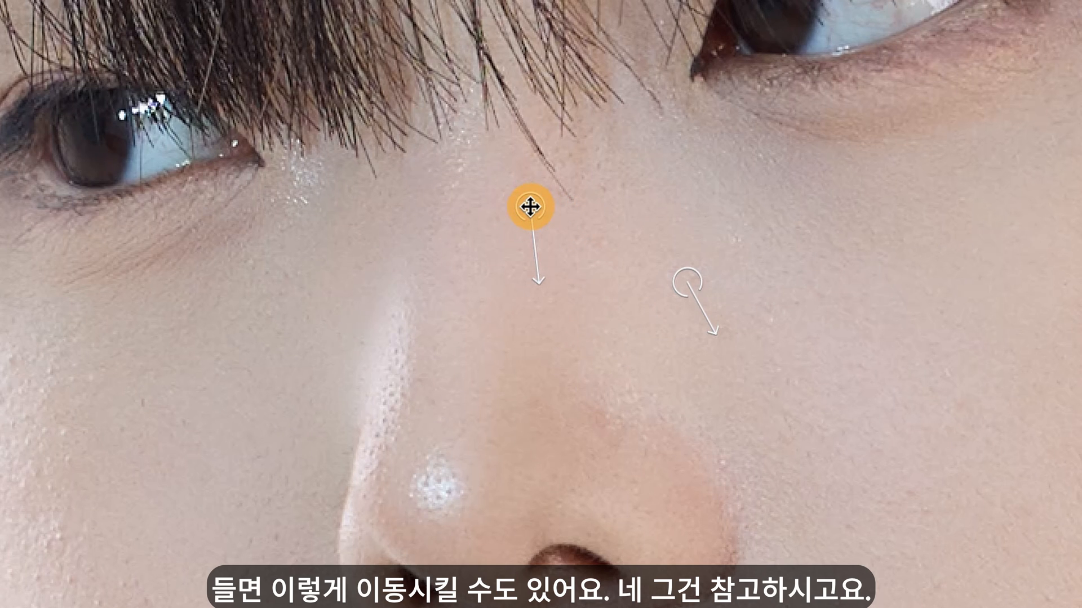
Step: Heal the remaining spots on the cheeks and above the lip, and the fine crease beside the mouth
{"action": "left_click", "coordinate": [147, 410]}
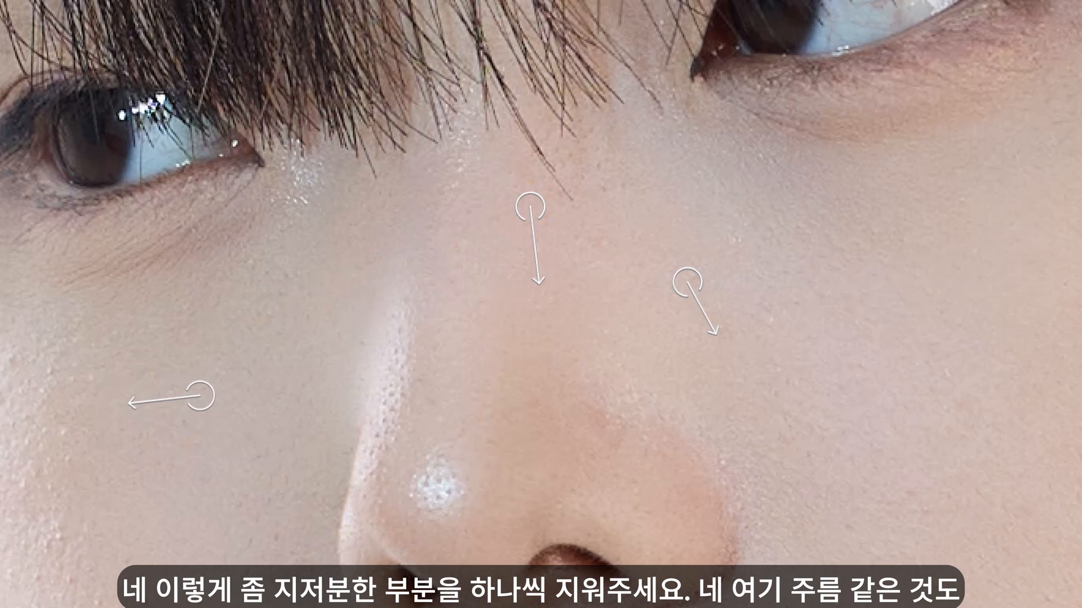
{"action": "left_click", "coordinate": [919, 497]}
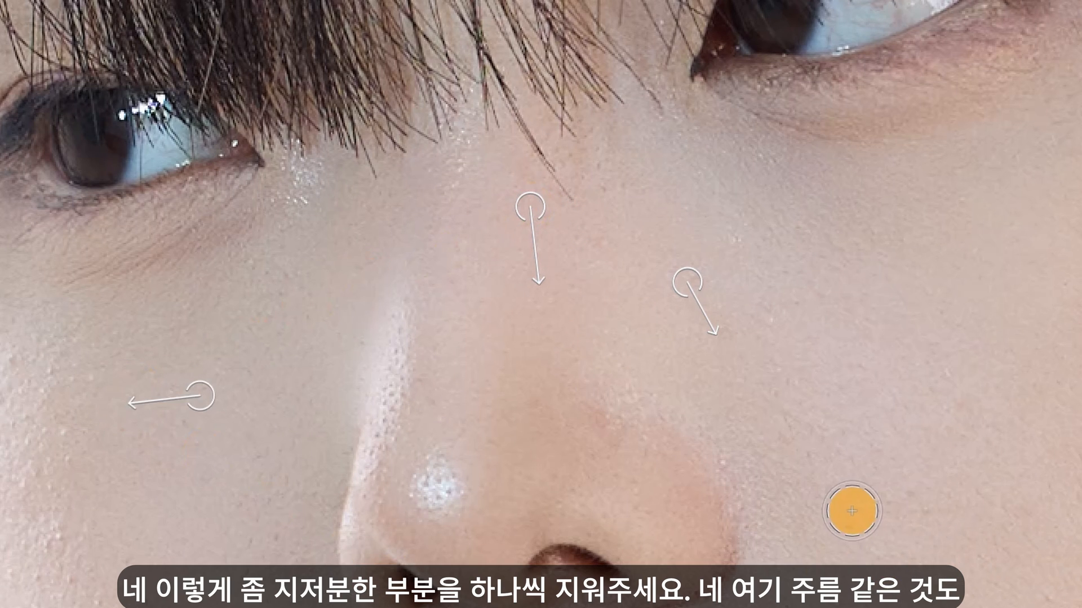
{"action": "left_click_drag", "start_coordinate": [995, 606], "coordinate": [947, 406]}
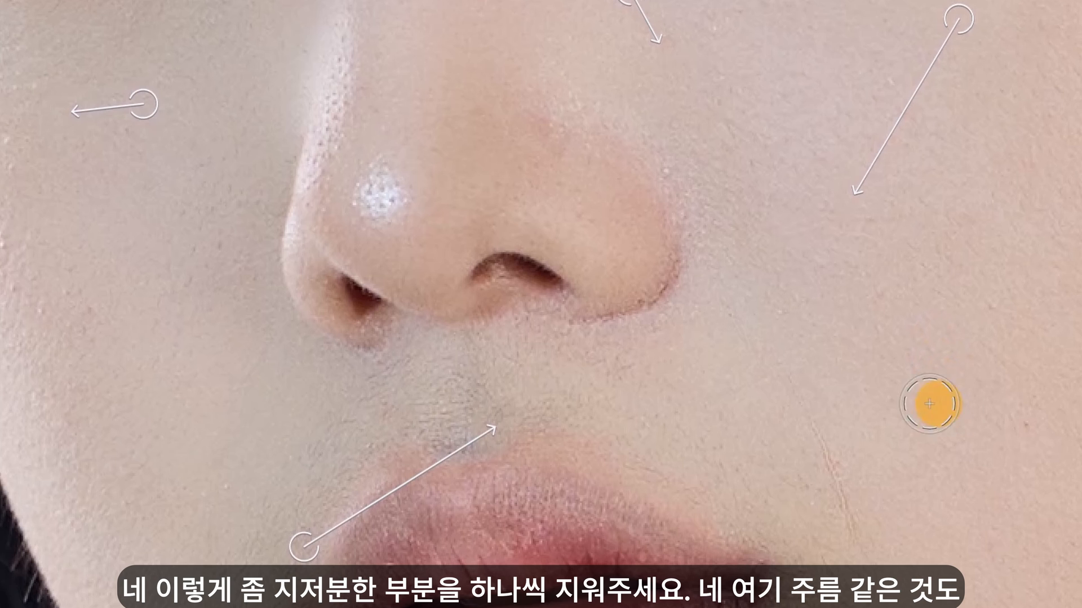
{"action": "left_click_drag", "start_coordinate": [792, 381], "coordinate": [854, 555]}
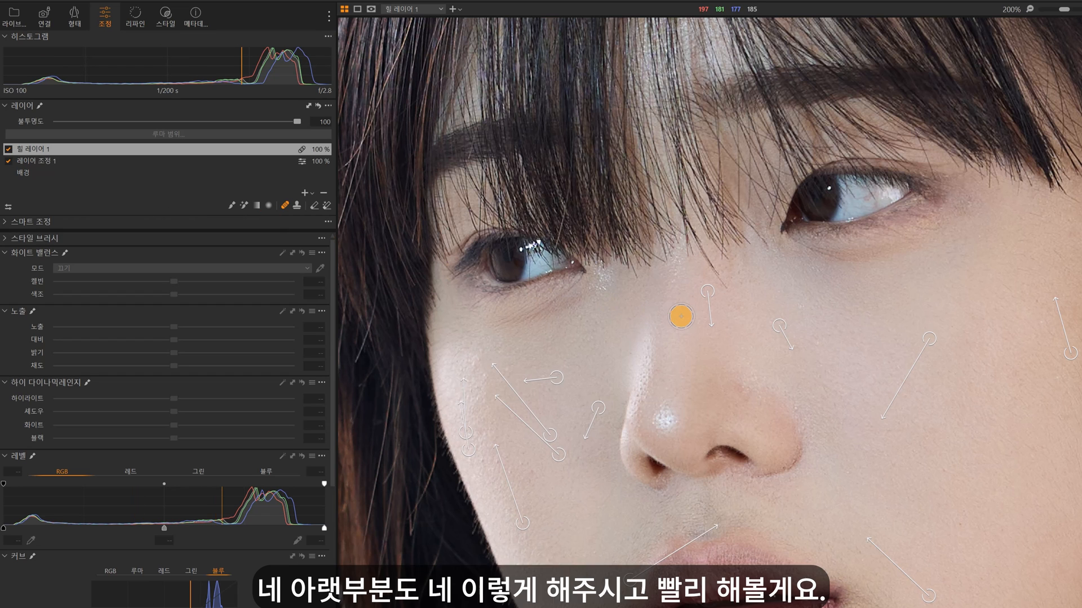
Step: Heal the remaining blemishes on the lower face and compare the portrait with the heal layer off and on
{"action": "scroll", "coordinate": [684, 314], "scroll_direction": "down", "scroll_amount": 5}
{"action": "left_click", "coordinate": [773, 153]}
{"action": "left_click", "coordinate": [753, 138]}
{"action": "left_click", "coordinate": [668, 136]}
{"action": "left_click", "coordinate": [545, 361]}
{"action": "left_click", "coordinate": [576, 440]}
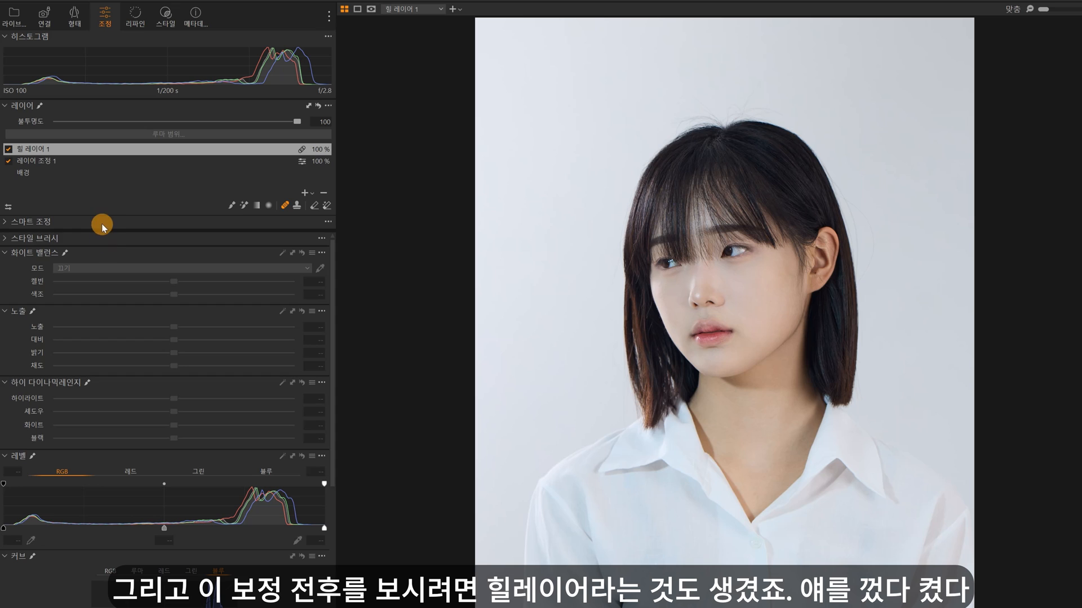
{"action": "left_click", "coordinate": [9, 150]}
{"action": "left_click", "coordinate": [8, 150]}
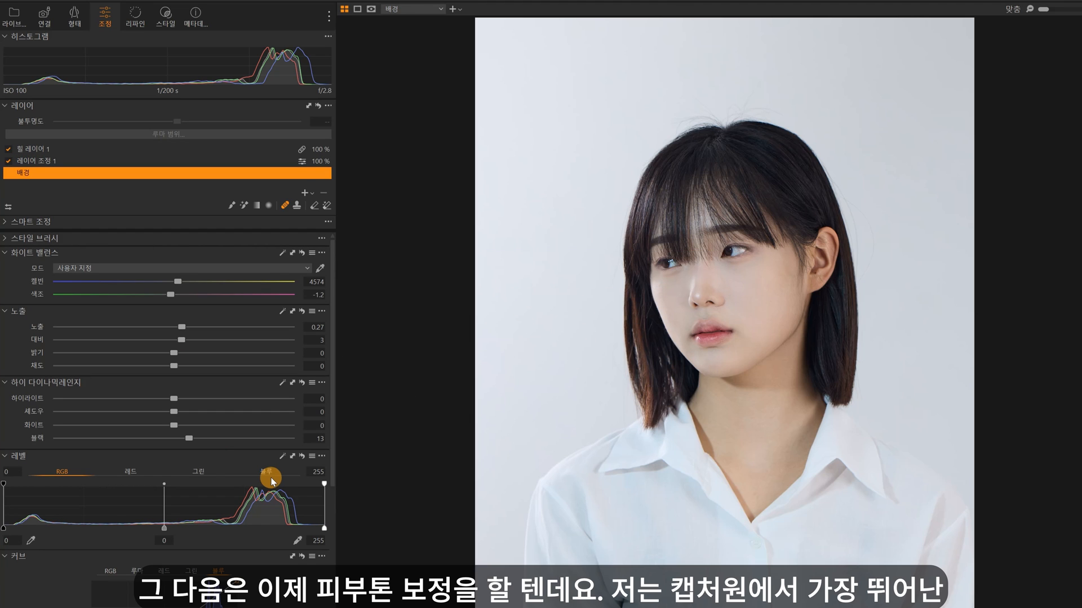
Step: Sample the cheek on the background layer as the reference colour for the Color Editor's skin tone adjustment
{"action": "scroll", "coordinate": [271, 480], "scroll_direction": "down", "scroll_amount": 10}
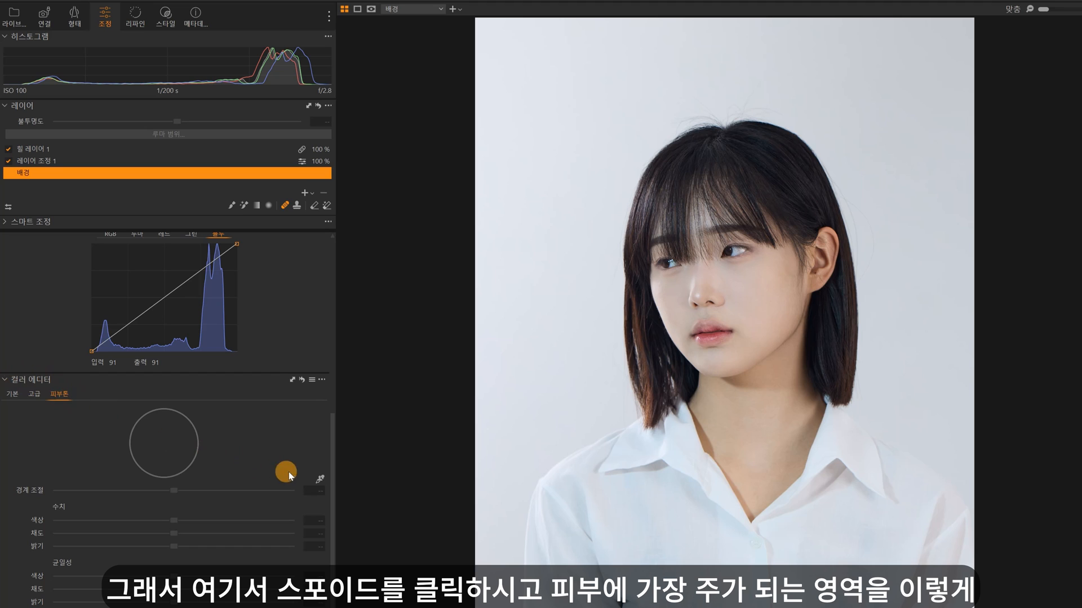
{"action": "left_click", "coordinate": [321, 479]}
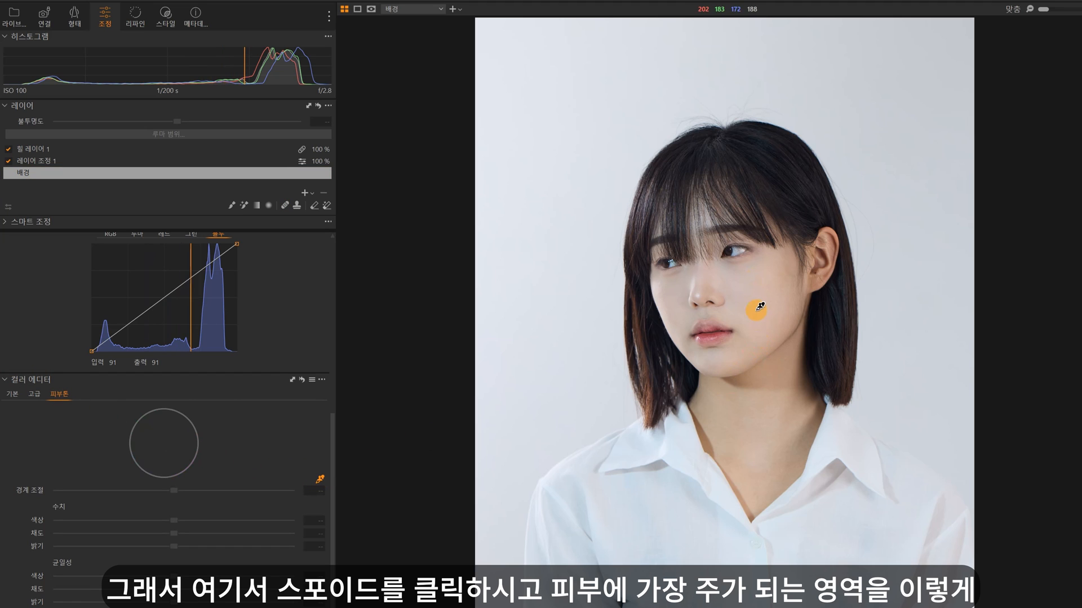
{"action": "left_click", "coordinate": [754, 279]}
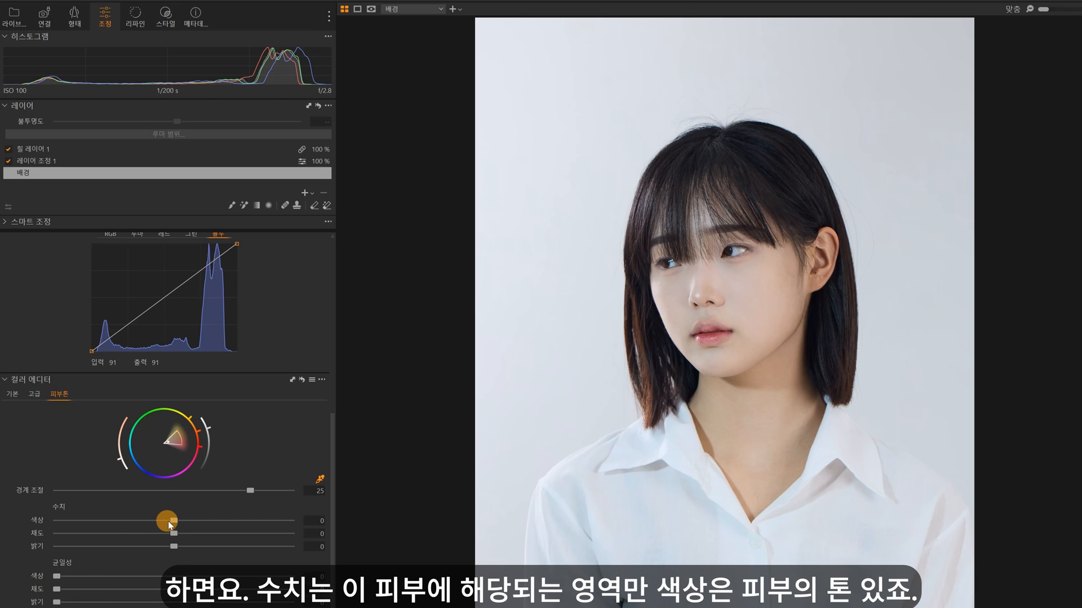
Step: Try out strong shifts of the skin tone's hue and lightness amounts, and reset them to 0
{"action": "left_click_drag", "start_coordinate": [174, 521], "coordinate": [106, 529]}
{"action": "double_click", "coordinate": [214, 525]}
{"action": "double_click", "coordinate": [106, 530]}
{"action": "left_click_drag", "start_coordinate": [176, 547], "coordinate": [214, 553]}
{"action": "double_click", "coordinate": [214, 552]}
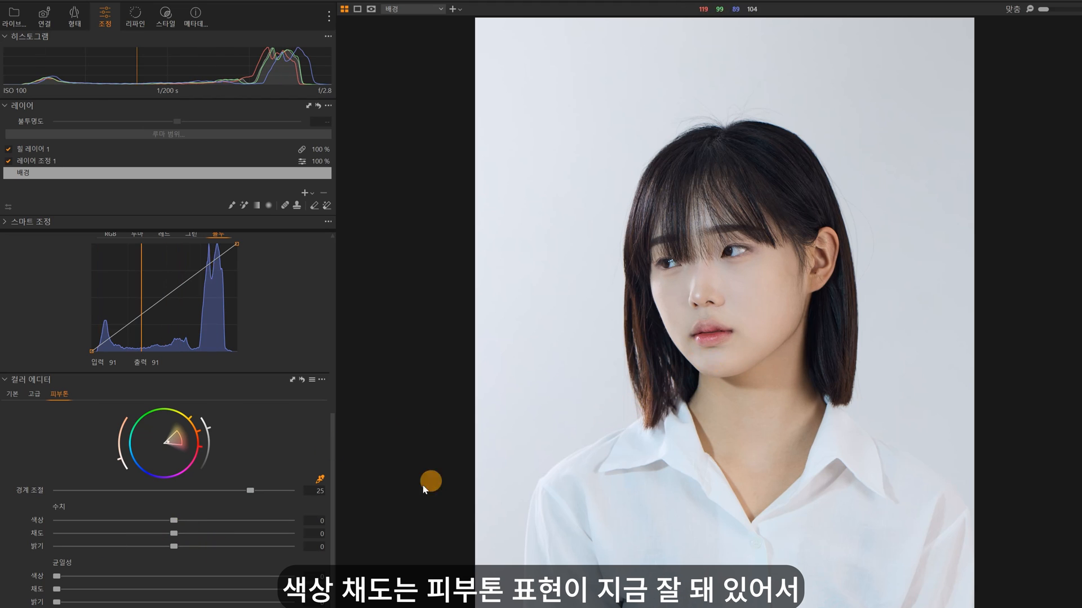
Step: Set the skin tone lightness amount to 0.7 and slightly raise the hue, saturation and lightness uniformity
{"action": "left_click_drag", "start_coordinate": [174, 547], "coordinate": [184, 547]}
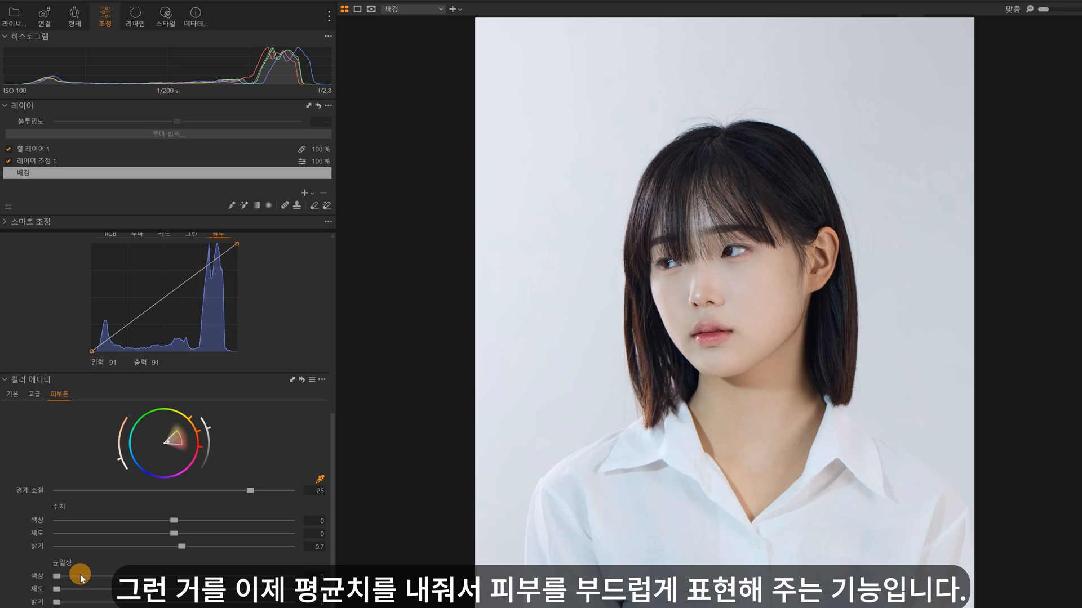
{"action": "mouse_move", "coordinate": [57, 577]}
{"action": "left_mouse_down"}
{"action": "mouse_move", "coordinate": [302, 583]}
{"action": "mouse_move", "coordinate": [57, 580]}
{"action": "left_mouse_up"}
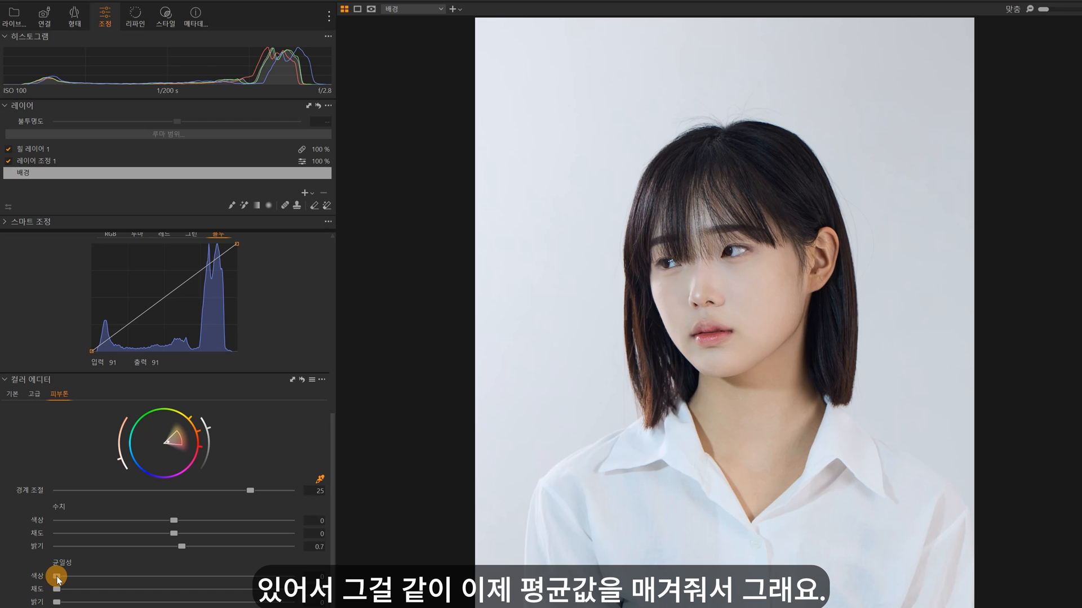
{"action": "left_click_drag", "start_coordinate": [56, 577], "coordinate": [94, 602]}
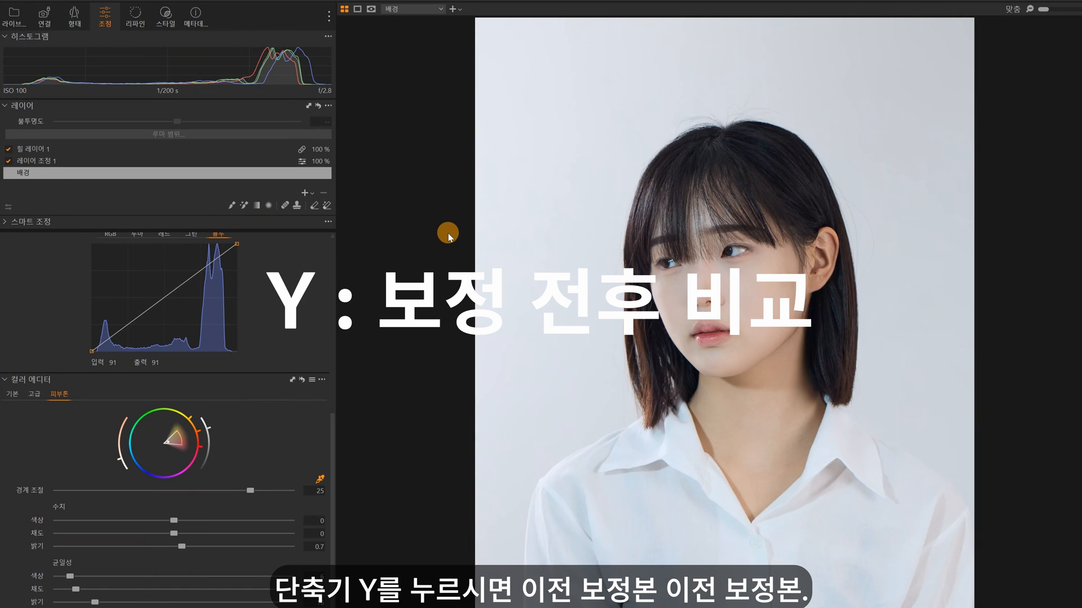
Step: Compare the portrait before and after all adjustments
{"action": "key", "text": "y"}
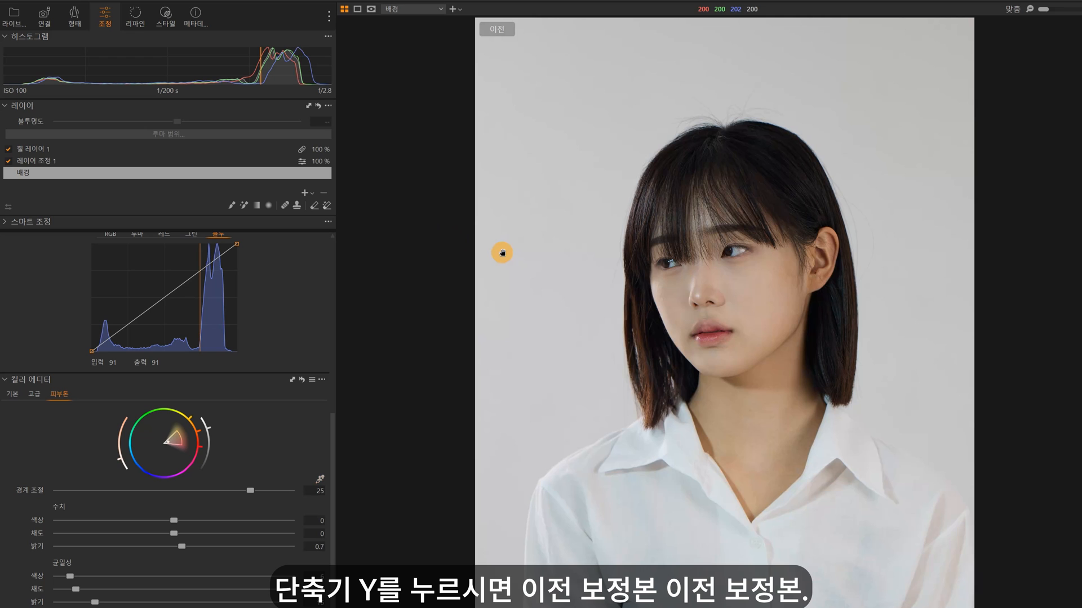
{"action": "key", "text": "y"}
{"action": "key", "text": "y"}
{"action": "key", "text": "y"}
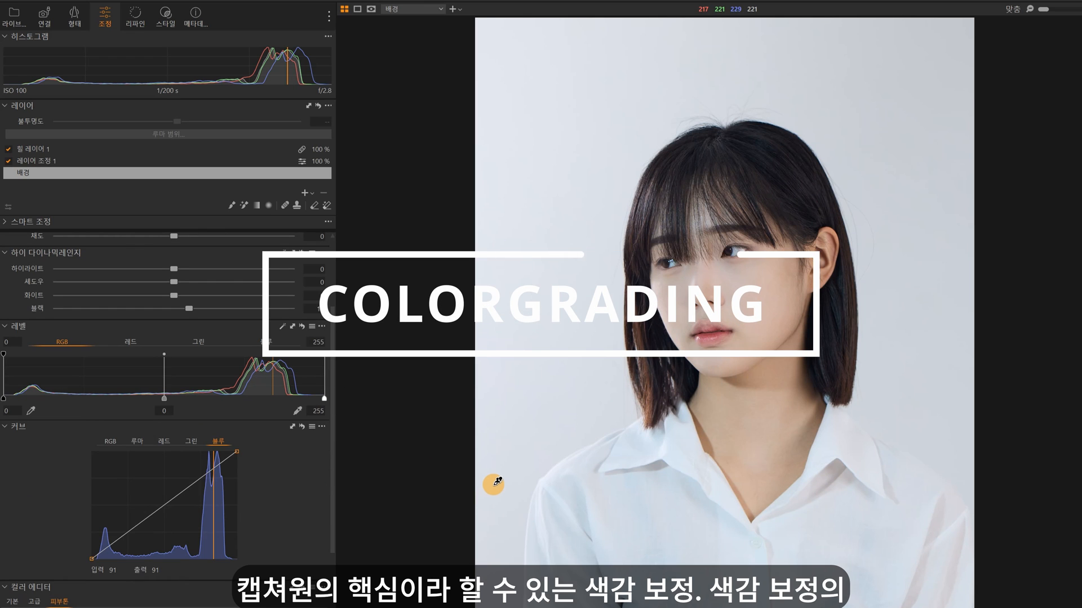
Step: Anchor the red curve's midpoint and lower its shadows to about input 64, output 56 for a cyan tint in the hair
{"action": "left_click", "coordinate": [161, 442]}
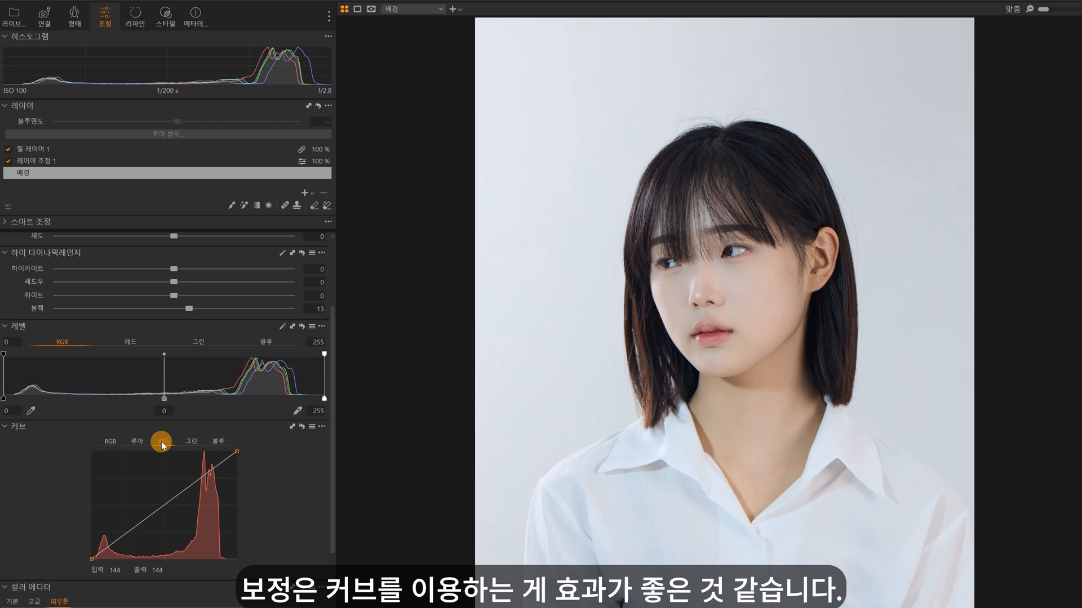
{"action": "left_click", "coordinate": [162, 508]}
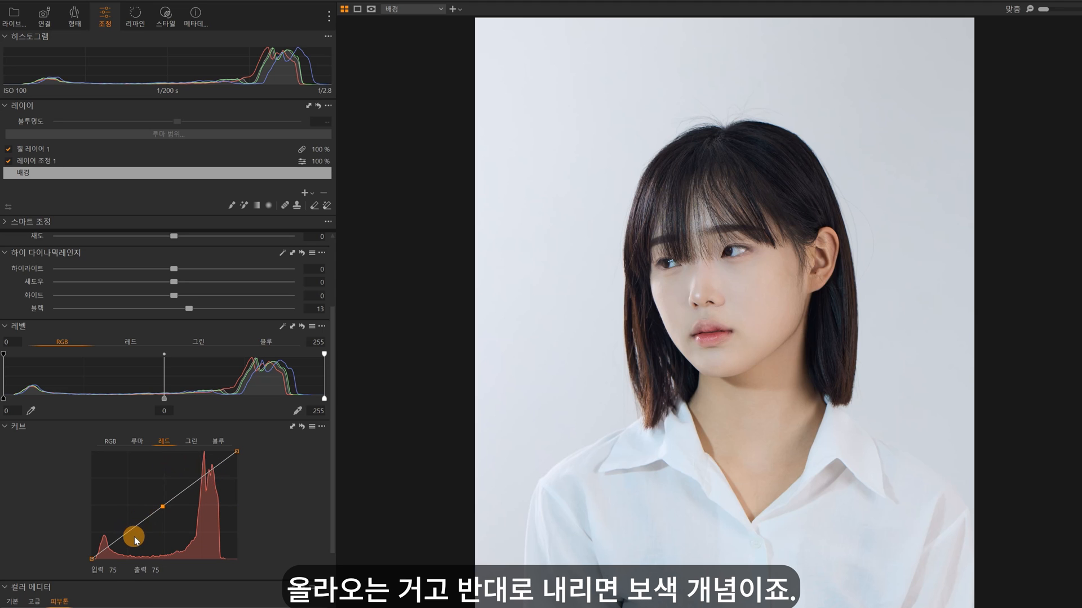
{"action": "left_click_drag", "start_coordinate": [135, 539], "coordinate": [131, 529]}
{"action": "left_click_drag", "start_coordinate": [205, 475], "coordinate": [205, 476]}
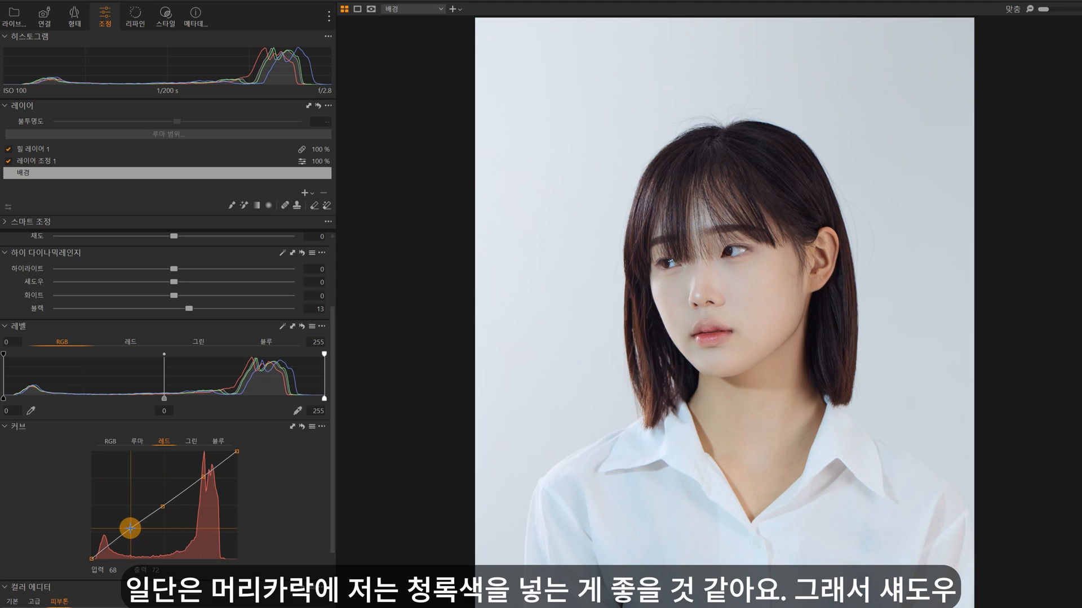
{"action": "left_click_drag", "start_coordinate": [130, 528], "coordinate": [129, 536]}
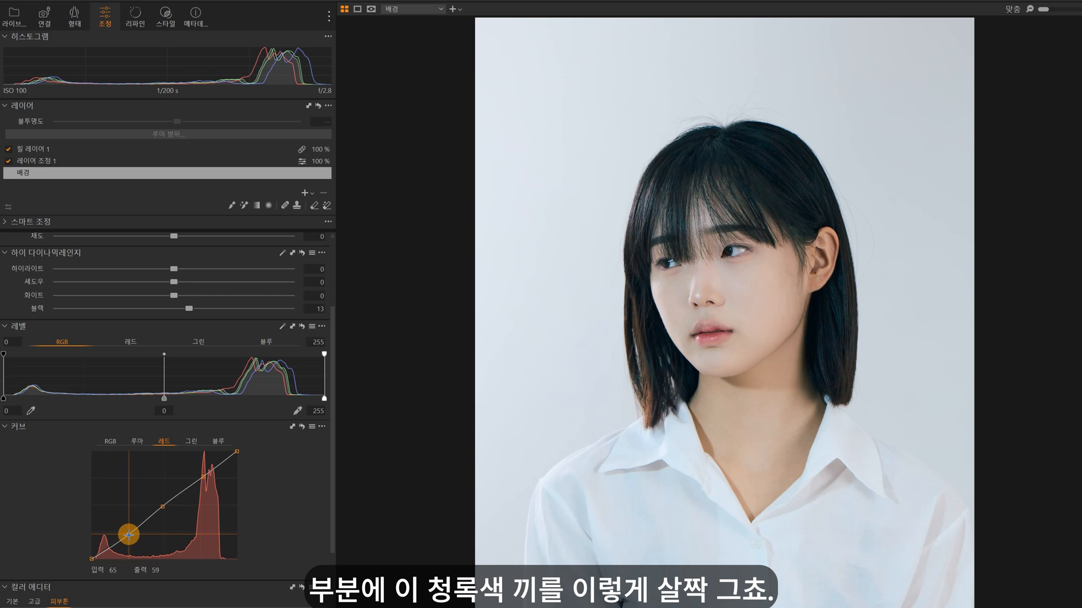
{"action": "left_click_drag", "start_coordinate": [129, 536], "coordinate": [126, 534]}
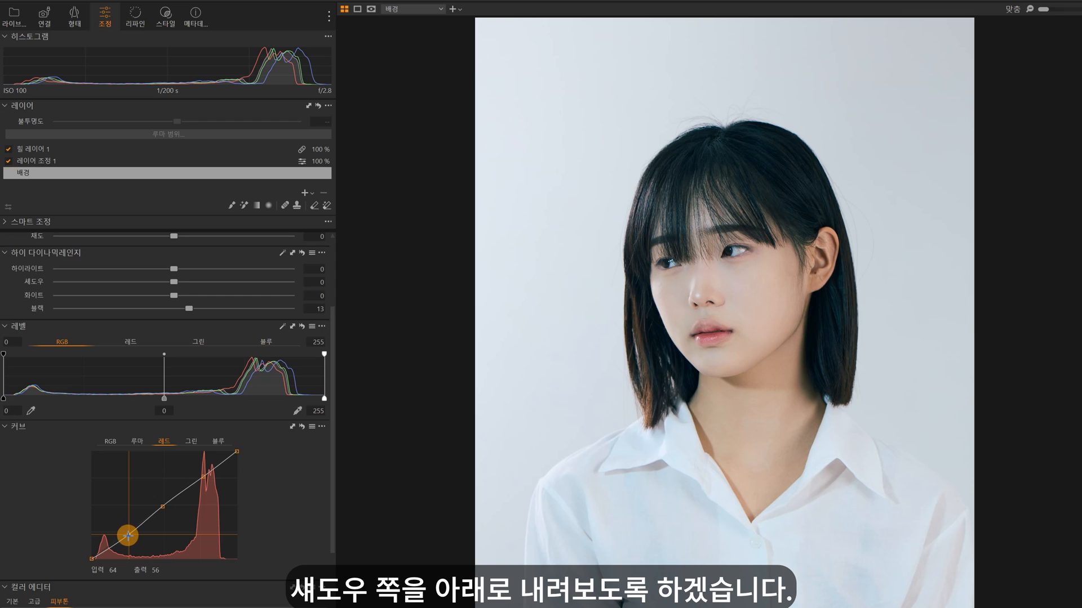
Step: Anchor the green curve at its midpoint and shadows, and raise its highlights very slightly from around 188
{"action": "left_click", "coordinate": [193, 445]}
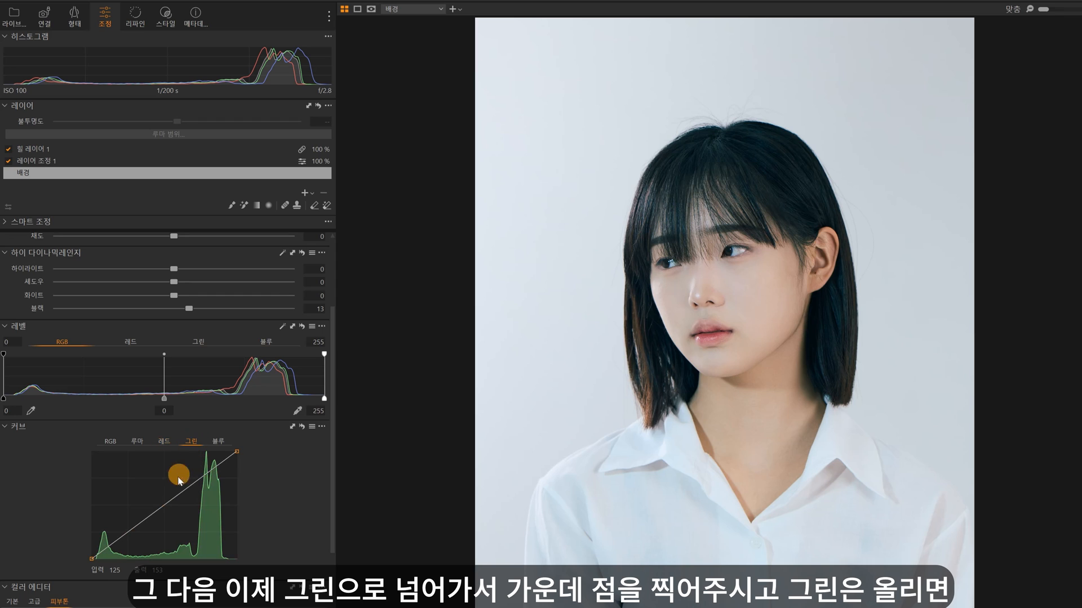
{"action": "left_click", "coordinate": [162, 508]}
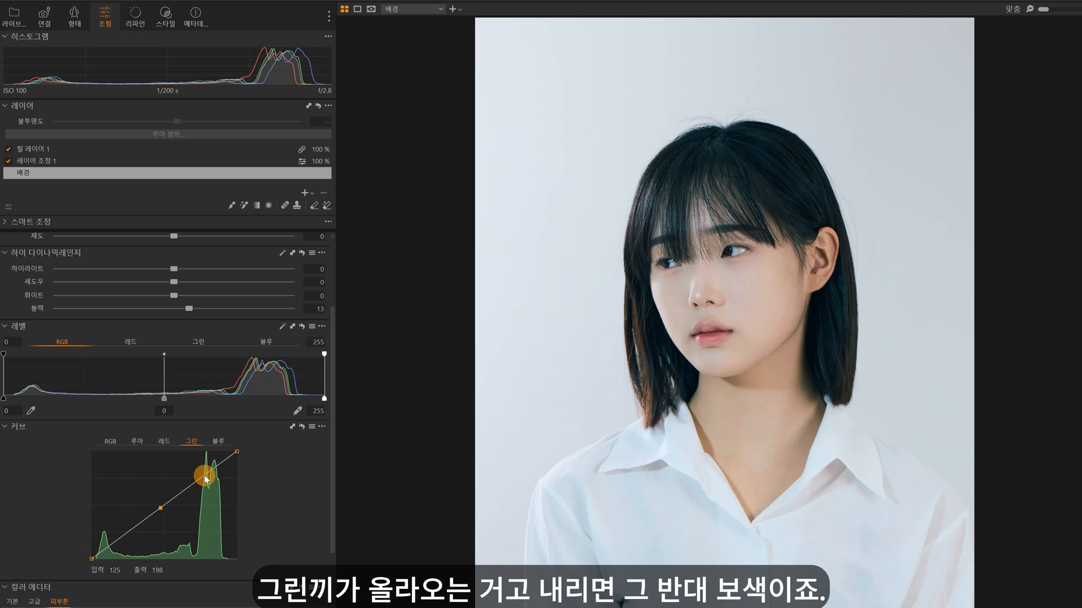
{"action": "mouse_move", "coordinate": [205, 478]}
{"action": "left_mouse_down"}
{"action": "mouse_move", "coordinate": [198, 465]}
{"action": "mouse_move", "coordinate": [201, 477]}
{"action": "left_mouse_up"}
{"action": "left_click_drag", "start_coordinate": [200, 479], "coordinate": [199, 480]}
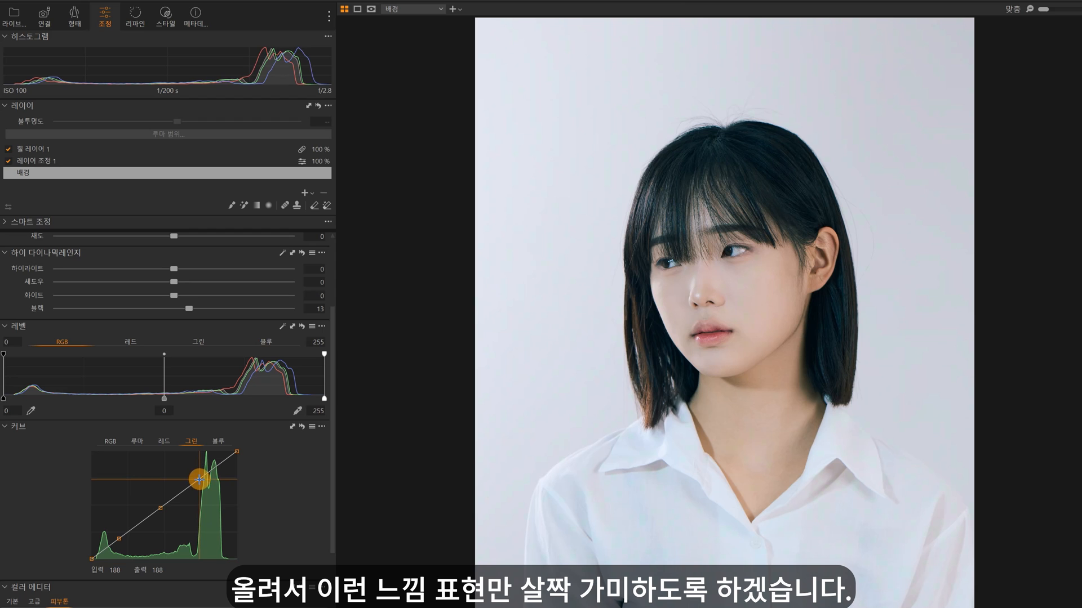
Step: Raise the blue curve's highlights slightly around input 204, and compare the portrait with the curve adjustments temporarily reset
{"action": "left_click", "coordinate": [220, 440]}
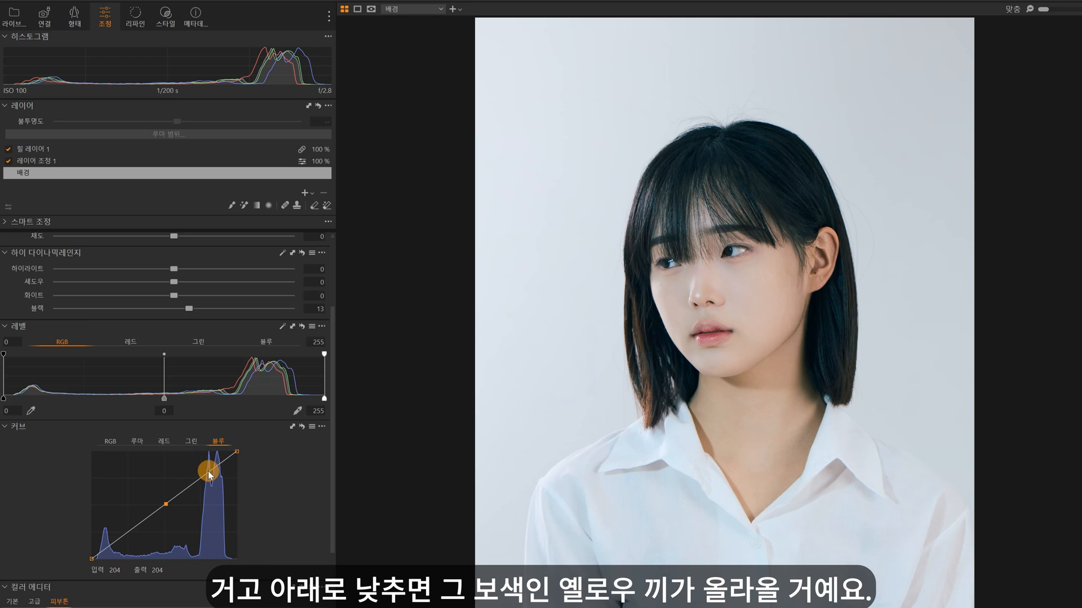
{"action": "left_click_drag", "start_coordinate": [209, 474], "coordinate": [204, 463]}
{"action": "key", "text": "ctrl+z"}
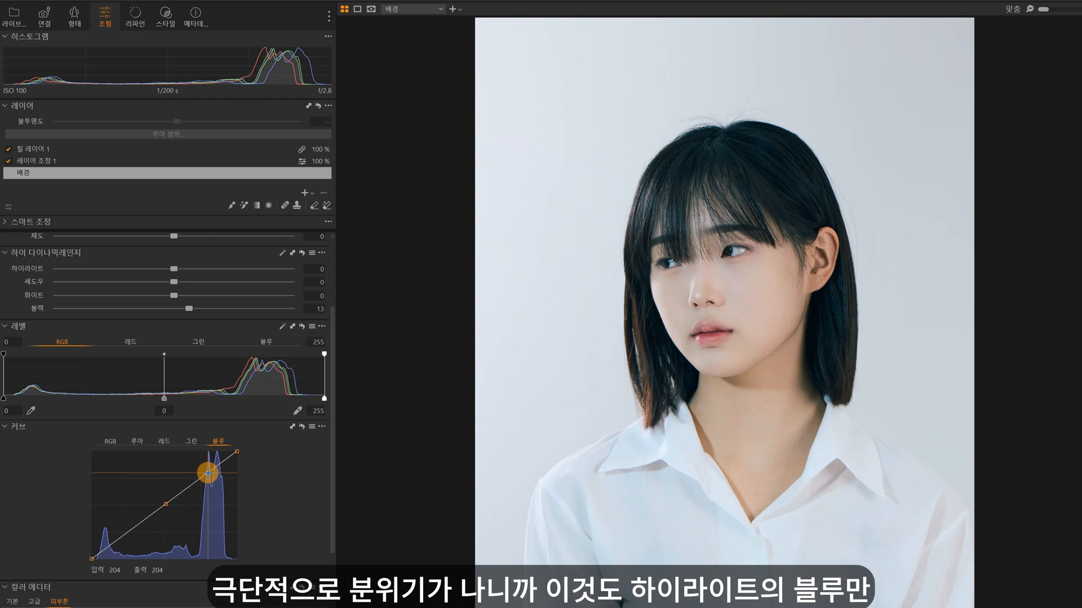
{"action": "left_click_drag", "start_coordinate": [208, 473], "coordinate": [207, 472]}
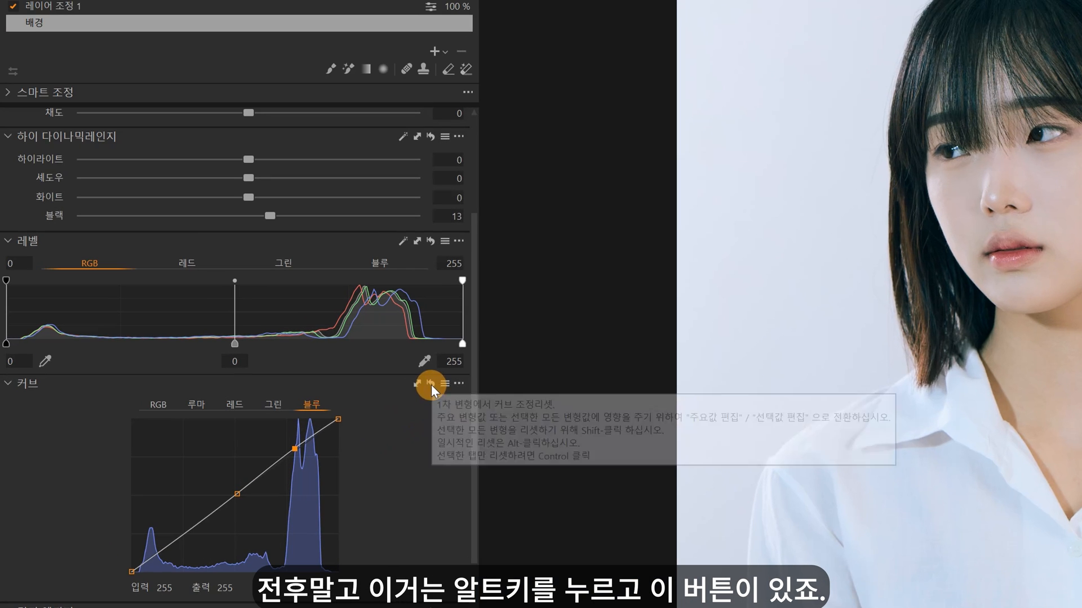
{"action": "left_click", "coordinate": [431, 384], "text": "alt"}
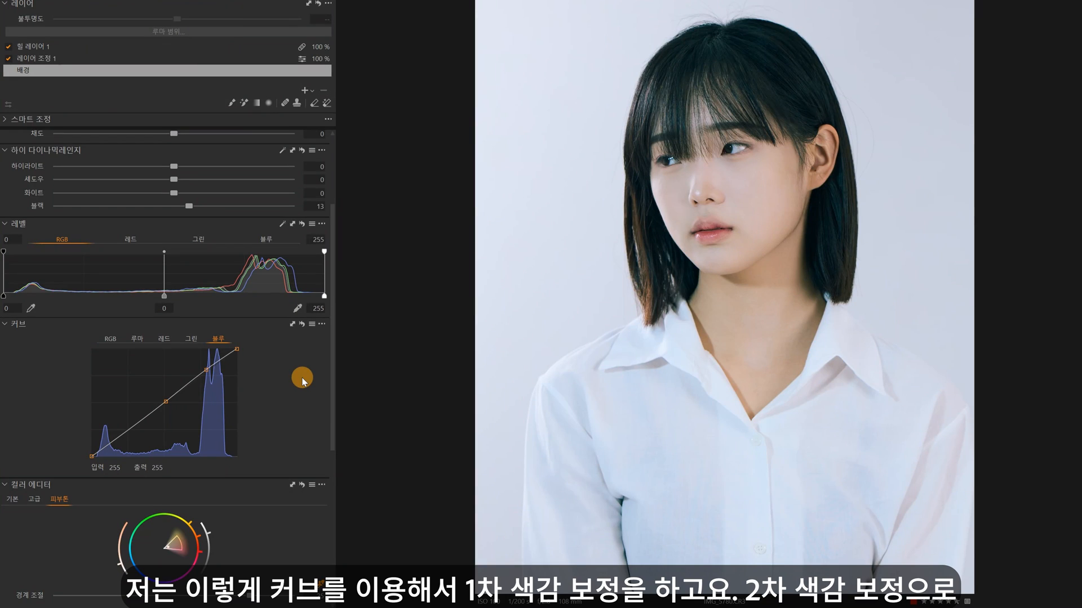
Step: Shift the shadows slightly toward magenta and the highlights slightly toward blue in the 3-Way Color Balance
{"action": "scroll", "coordinate": [293, 417], "scroll_direction": "down", "scroll_amount": 5}
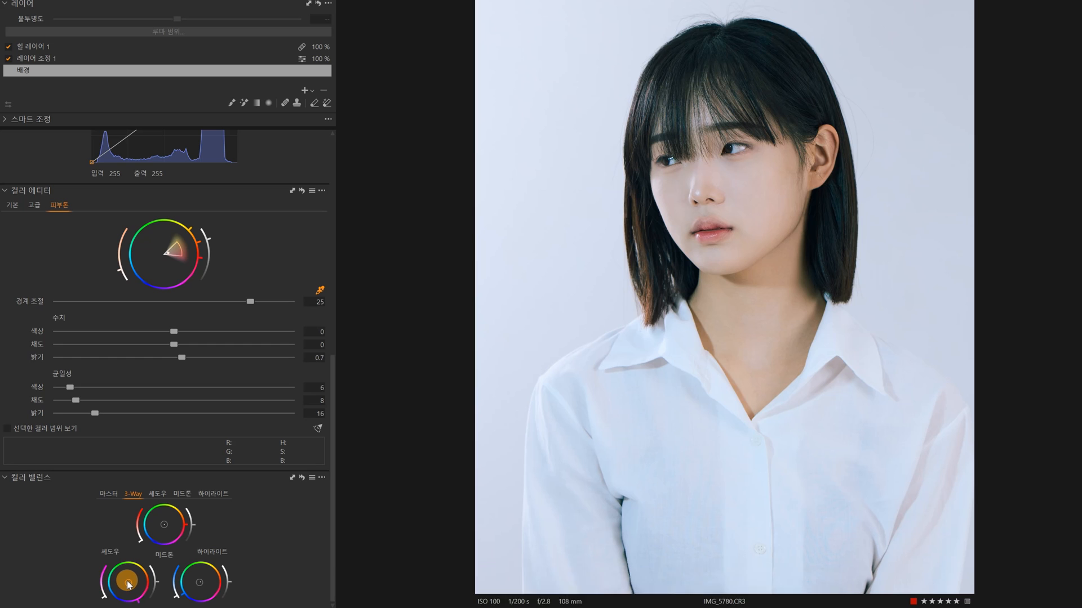
{"action": "left_click_drag", "start_coordinate": [132, 588], "coordinate": [131, 588]}
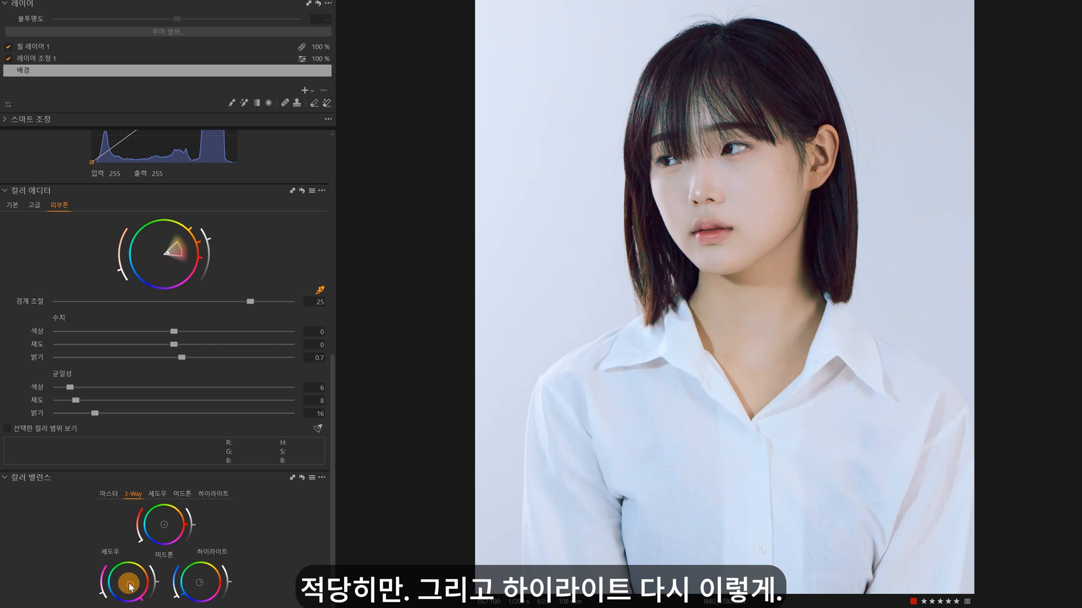
{"action": "left_click_drag", "start_coordinate": [199, 583], "coordinate": [196, 583]}
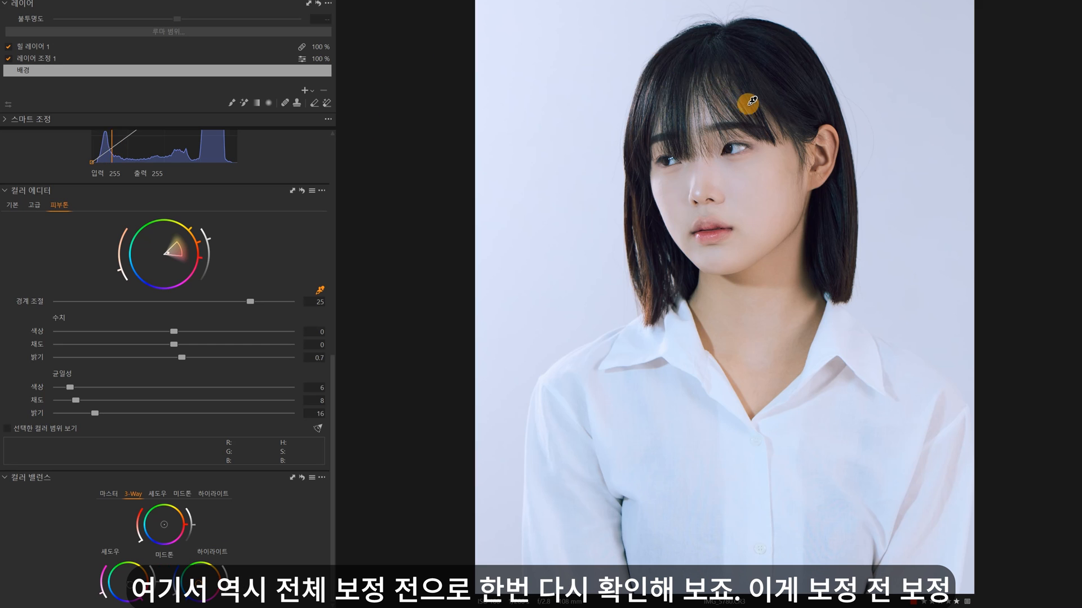
Step: Compare the colour-graded portrait with its unedited version
{"action": "key", "text": "y"}
{"action": "key", "text": "y"}
{"action": "key", "text": "y"}
{"action": "key", "text": "y"}
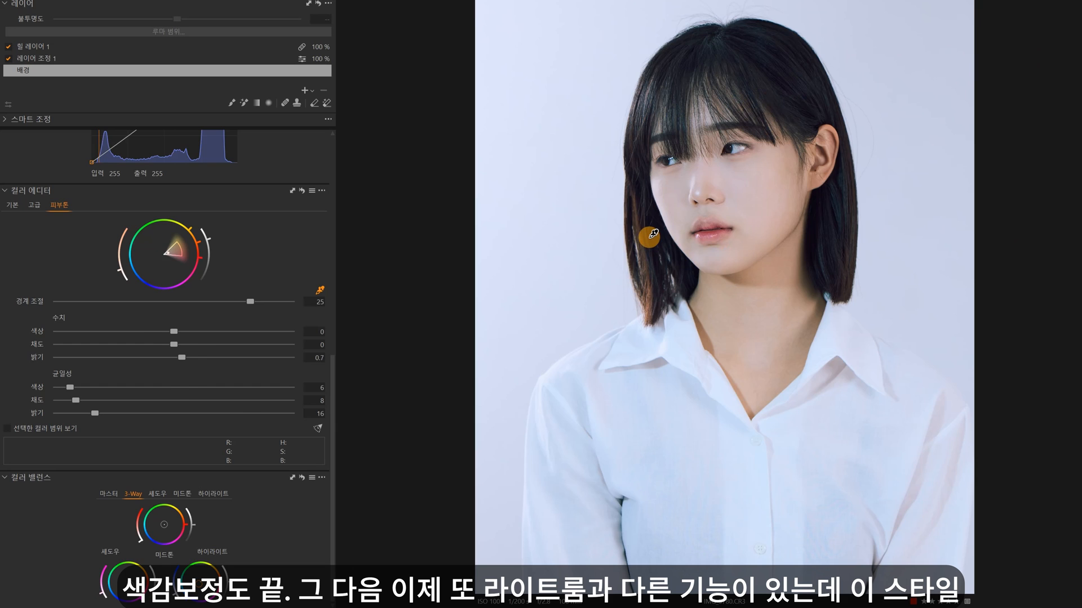
Step: Open the built-in style brushes and expand the Enhancements and Light & Contrast groups
{"action": "scroll", "coordinate": [271, 358], "scroll_direction": "up", "scroll_amount": 10}
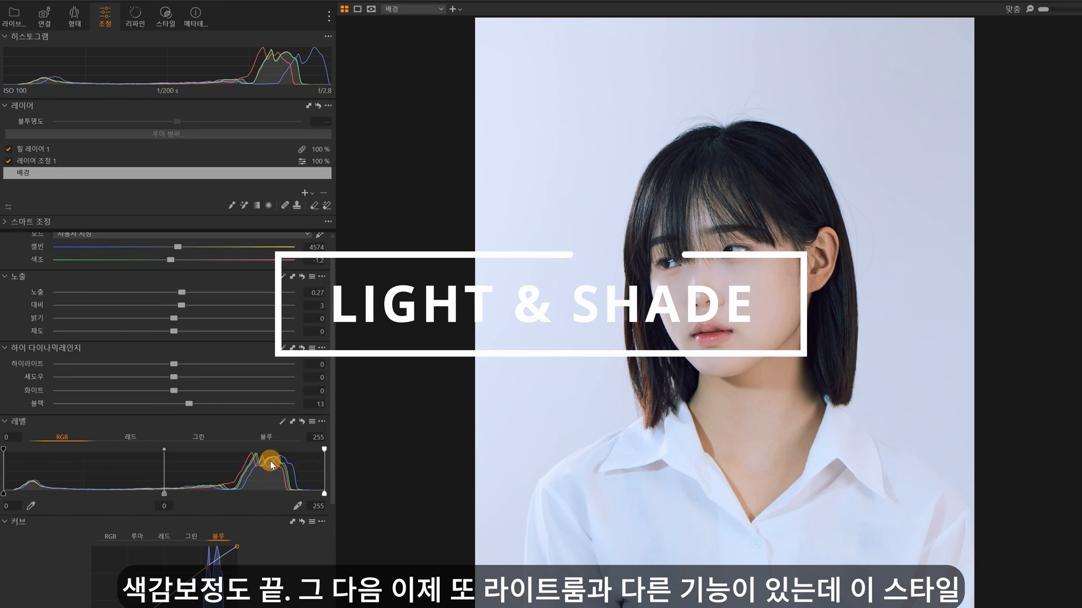
{"action": "scroll", "coordinate": [271, 461], "scroll_direction": "up", "scroll_amount": 1}
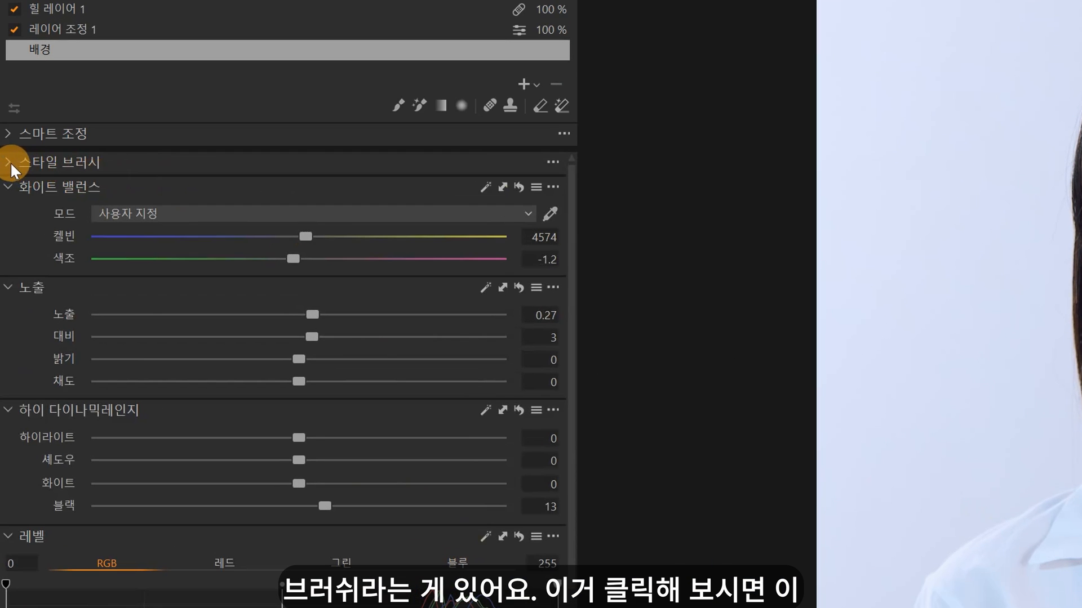
{"action": "left_click", "coordinate": [10, 163]}
{"action": "left_click", "coordinate": [13, 189]}
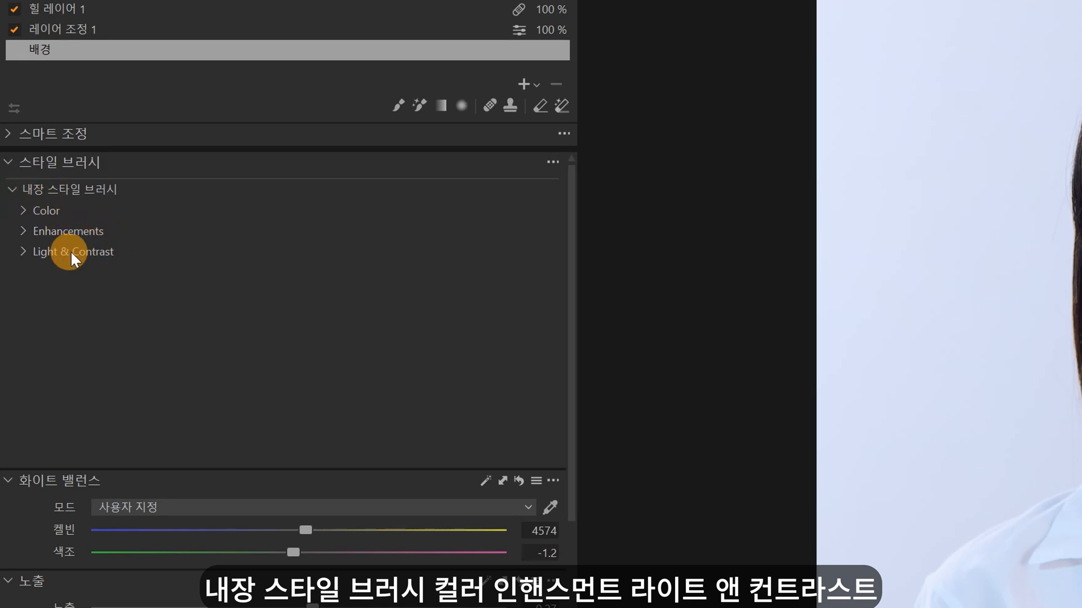
{"action": "left_click", "coordinate": [28, 232]}
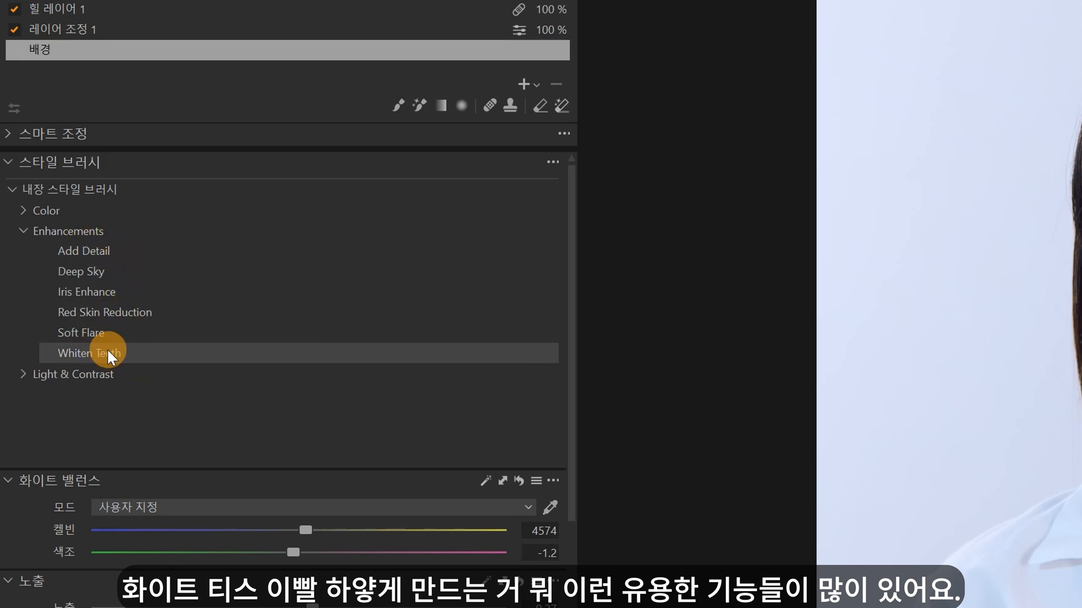
{"action": "left_click", "coordinate": [25, 372]}
{"action": "scroll", "coordinate": [152, 431], "scroll_direction": "down", "scroll_amount": 3}
{"action": "scroll", "coordinate": [149, 425], "scroll_direction": "up", "scroll_amount": 1}
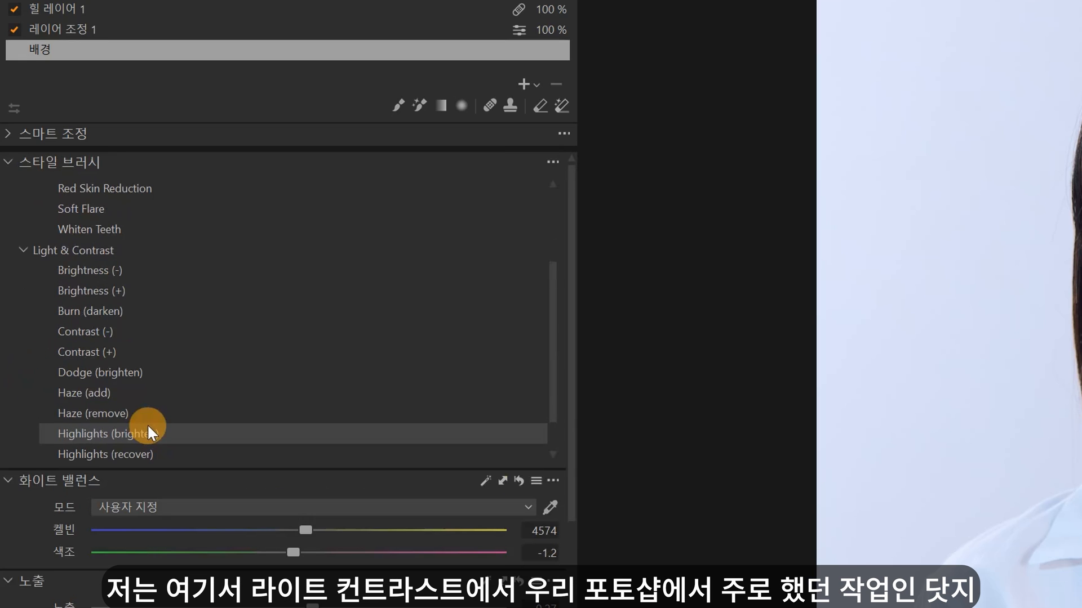
Step: Brighten the lit hair and face with the Dodge (brighten) style brush, and darken the shaded hair and neck with Burn (darken)
{"action": "left_click", "coordinate": [119, 372]}
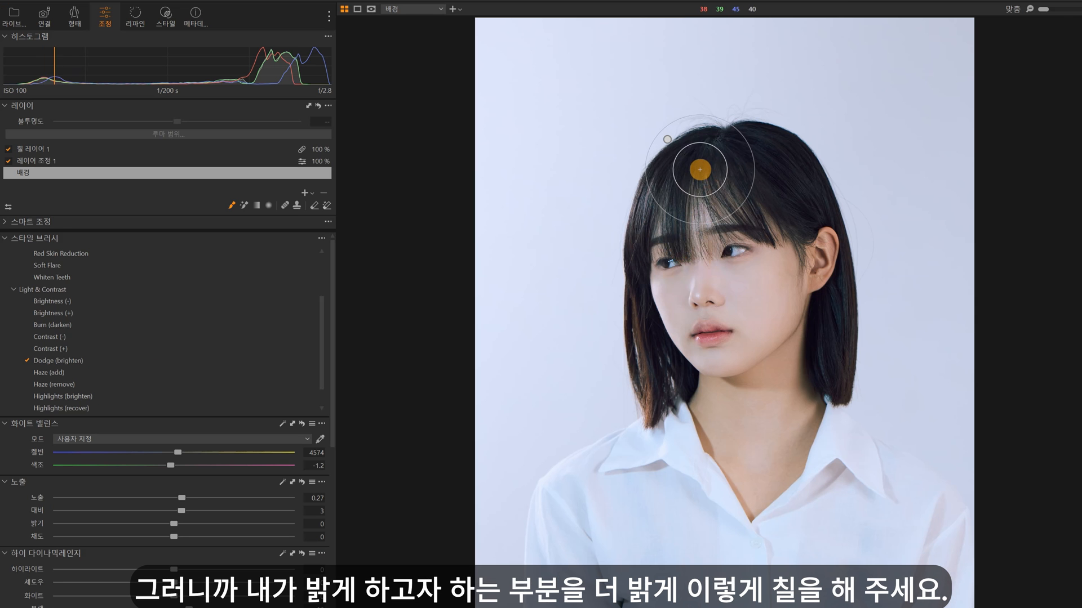
{"action": "mouse_move", "coordinate": [695, 158]}
{"action": "left_mouse_down"}
{"action": "mouse_move", "coordinate": [666, 352]}
{"action": "mouse_move", "coordinate": [704, 201]}
{"action": "mouse_move", "coordinate": [714, 391]}
{"action": "mouse_move", "coordinate": [728, 134]}
{"action": "mouse_move", "coordinate": [693, 342]}
{"action": "mouse_move", "coordinate": [710, 412]}
{"action": "mouse_move", "coordinate": [698, 505]}
{"action": "mouse_move", "coordinate": [567, 527]}
{"action": "mouse_move", "coordinate": [731, 273]}
{"action": "mouse_move", "coordinate": [693, 231]}
{"action": "left_mouse_up"}
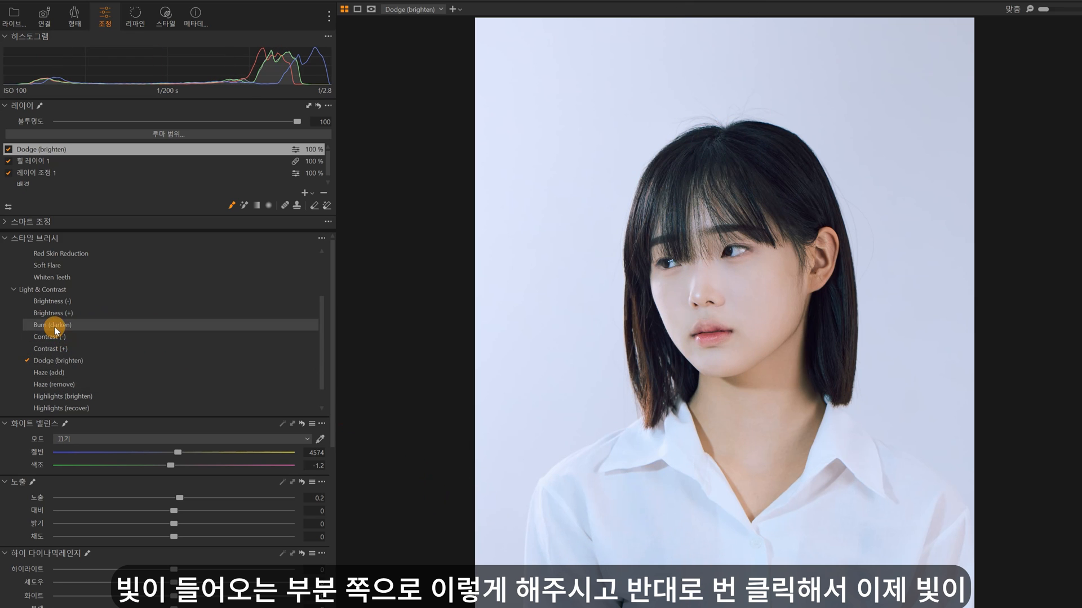
{"action": "mouse_move", "coordinate": [759, 175]}
{"action": "left_mouse_down"}
{"action": "mouse_move", "coordinate": [812, 317]}
{"action": "mouse_move", "coordinate": [817, 287]}
{"action": "mouse_move", "coordinate": [733, 118]}
{"action": "mouse_move", "coordinate": [847, 246]}
{"action": "mouse_move", "coordinate": [838, 325]}
{"action": "mouse_move", "coordinate": [789, 400]}
{"action": "mouse_move", "coordinate": [790, 359]}
{"action": "mouse_move", "coordinate": [810, 318]}
{"action": "mouse_move", "coordinate": [742, 375]}
{"action": "mouse_move", "coordinate": [766, 362]}
{"action": "mouse_move", "coordinate": [697, 395]}
{"action": "mouse_move", "coordinate": [692, 437]}
{"action": "mouse_move", "coordinate": [816, 389]}
{"action": "mouse_move", "coordinate": [780, 473]}
{"action": "left_mouse_up"}
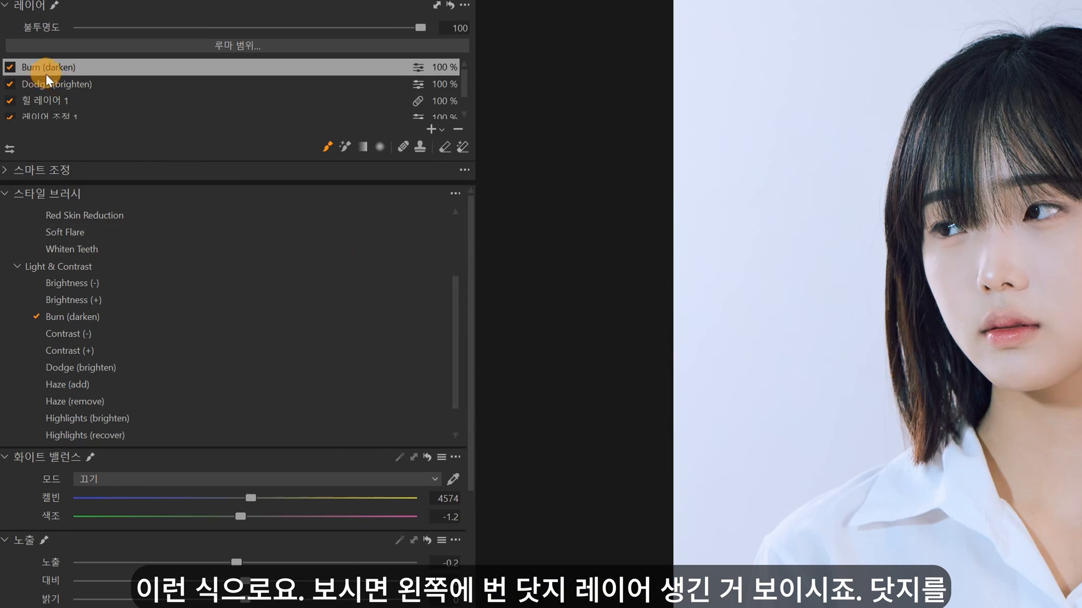
Step: Toggle the Dodge (brighten) and Burn (darken) layers off and on to check their effect
{"action": "left_click", "coordinate": [10, 83]}
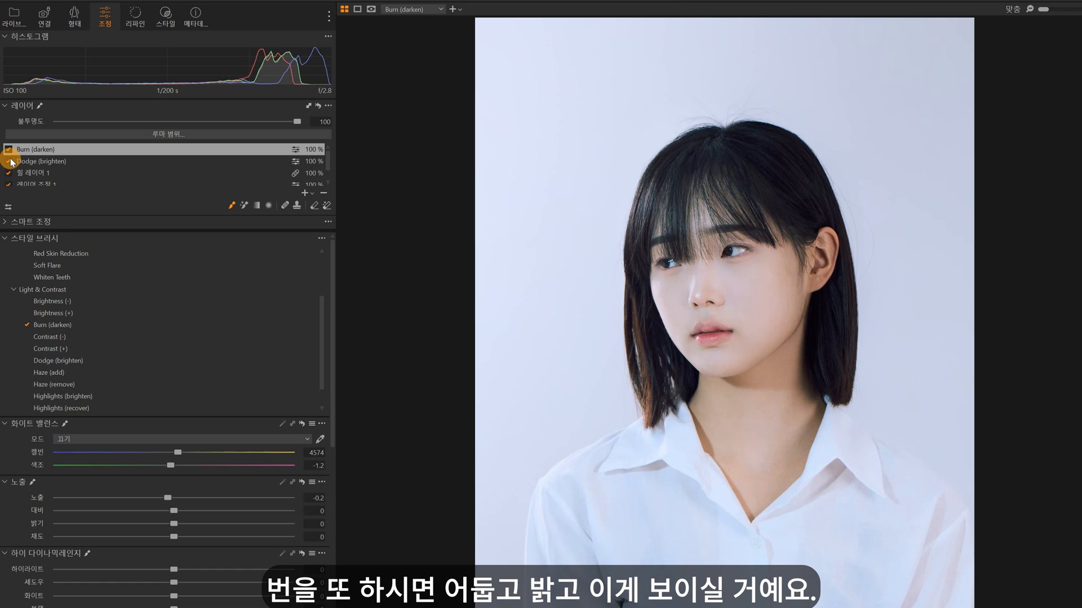
{"action": "left_click", "coordinate": [10, 68]}
{"action": "left_click", "coordinate": [8, 151]}
{"action": "left_click", "coordinate": [9, 151]}
{"action": "left_click", "coordinate": [8, 151]}
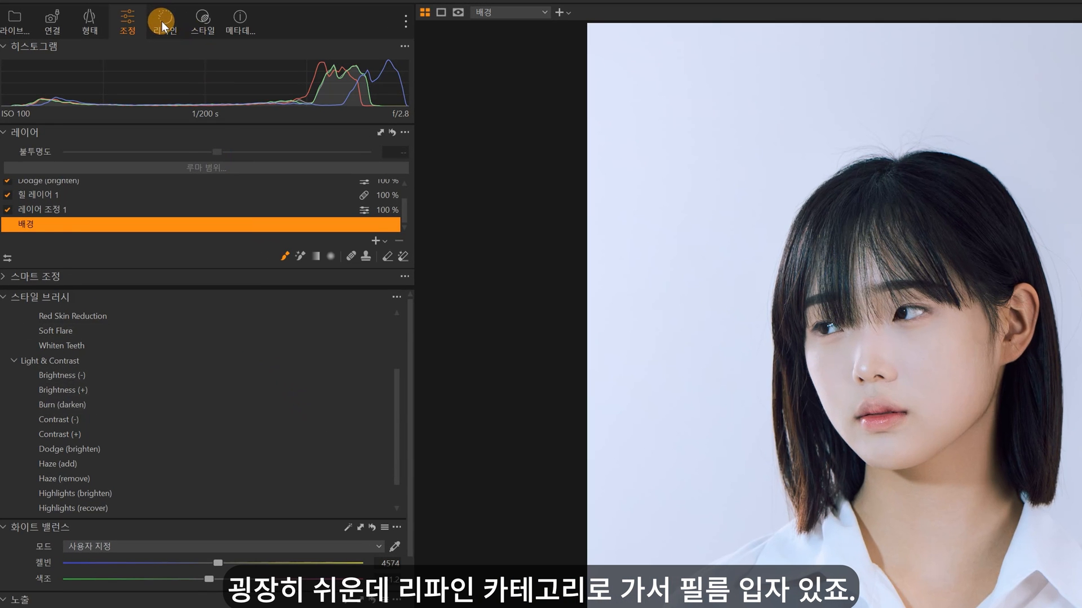
Step: Set the background layer's film grain type to soft grain (소프트한 입자)
{"action": "left_click", "coordinate": [162, 22]}
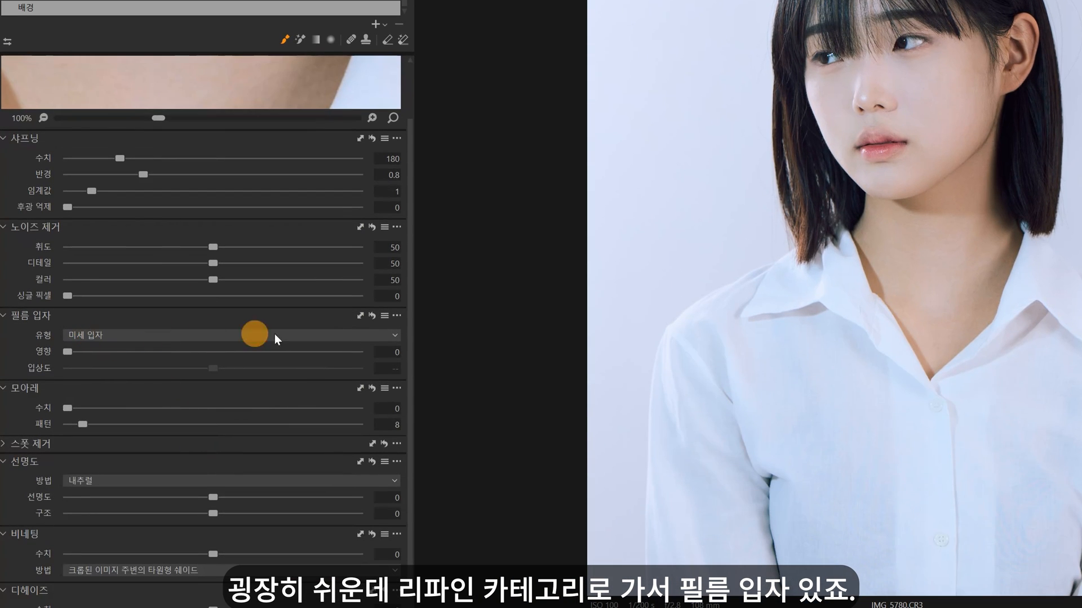
{"action": "left_click", "coordinate": [381, 334]}
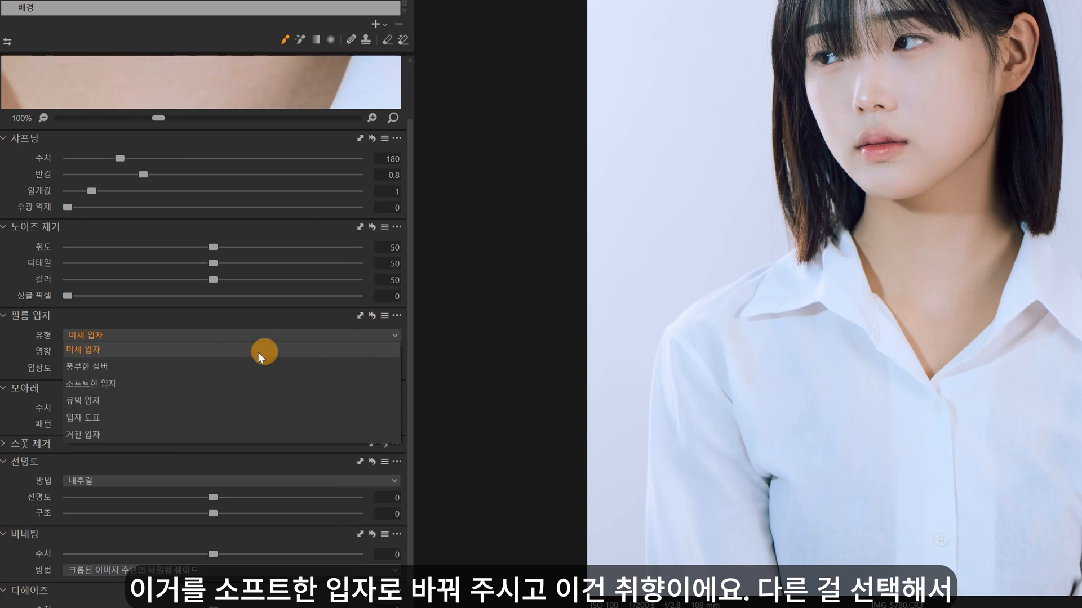
{"action": "left_click", "coordinate": [121, 380]}
{"action": "left_click", "coordinate": [140, 335]}
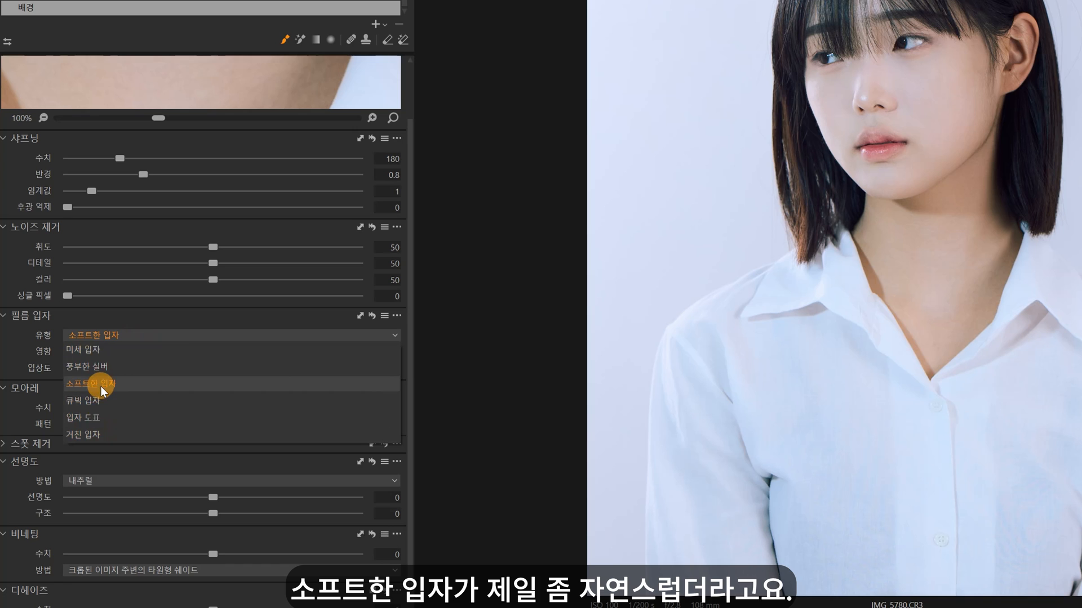
{"action": "left_click", "coordinate": [100, 386]}
Step: Try stronger and weaker film grain impact (영향) values on the background layer, and settle on a subtle 26
{"action": "left_click_drag", "start_coordinate": [73, 353], "coordinate": [168, 354]}
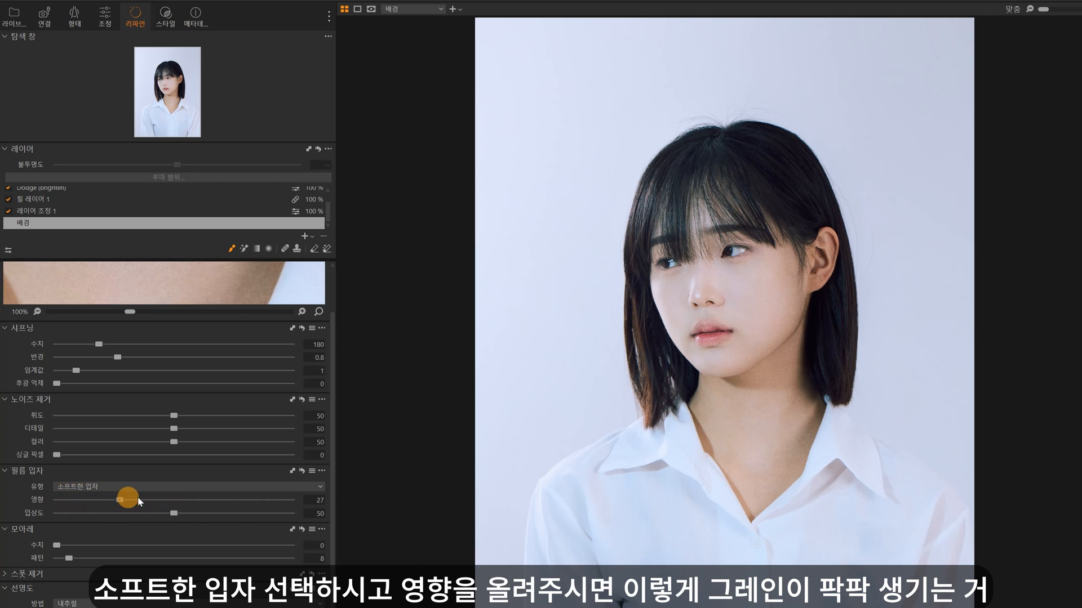
{"action": "mouse_move", "coordinate": [139, 501]}
{"action": "left_mouse_down"}
{"action": "mouse_move", "coordinate": [236, 501]}
{"action": "mouse_move", "coordinate": [154, 499]}
{"action": "left_mouse_up"}
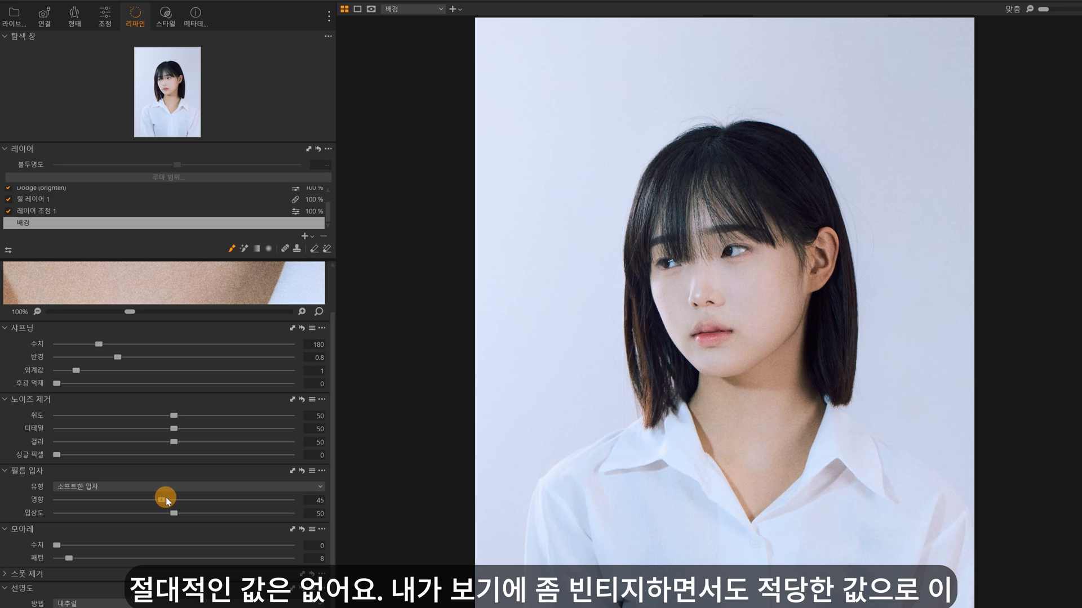
{"action": "left_click_drag", "start_coordinate": [165, 498], "coordinate": [164, 502]}
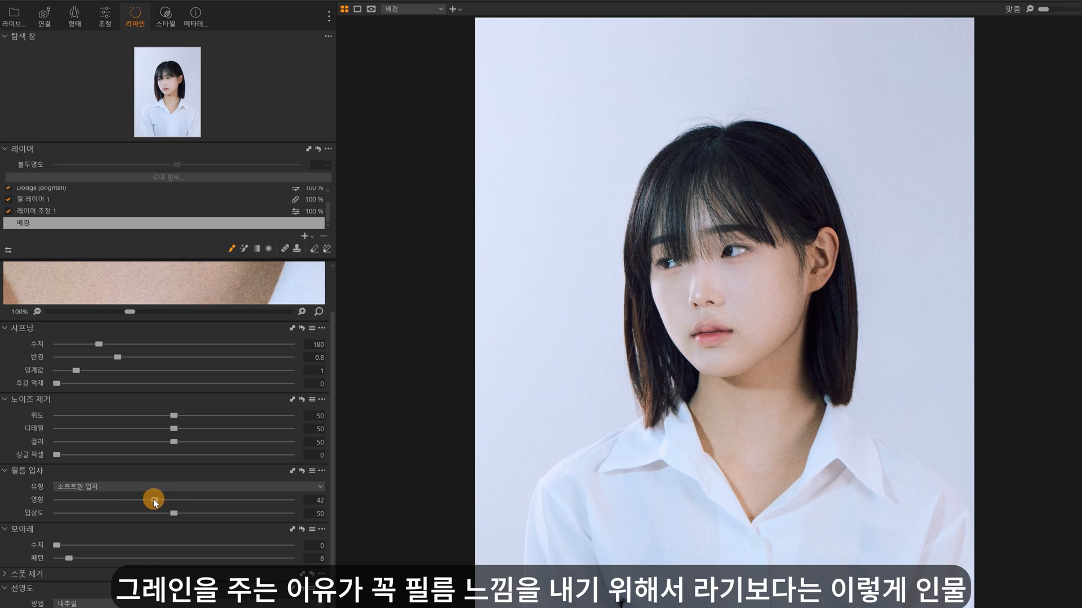
{"action": "left_click_drag", "start_coordinate": [152, 499], "coordinate": [147, 500]}
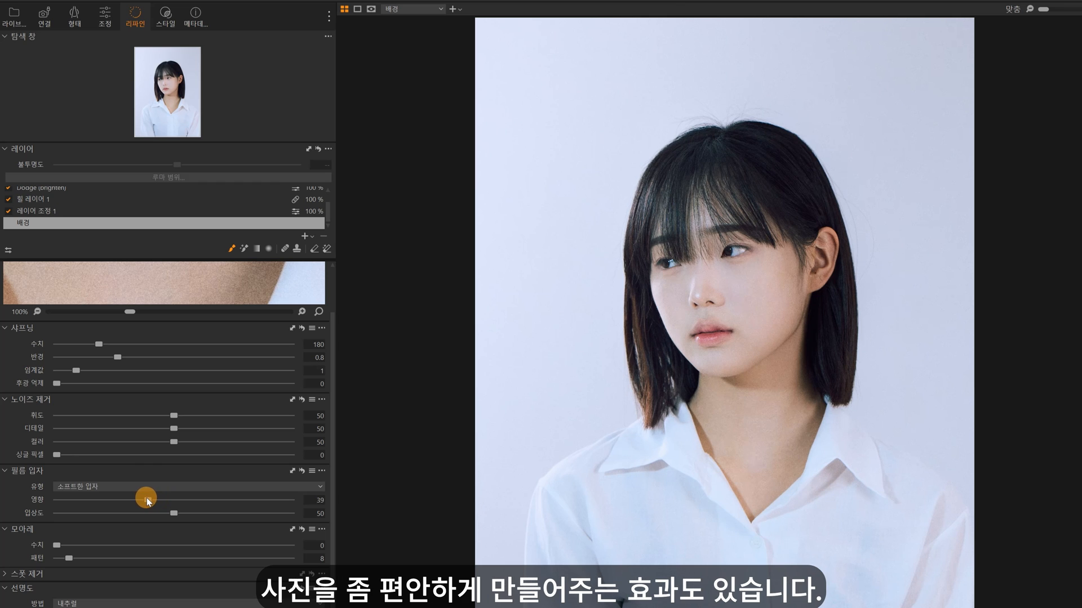
{"action": "left_click_drag", "start_coordinate": [146, 498], "coordinate": [144, 498]}
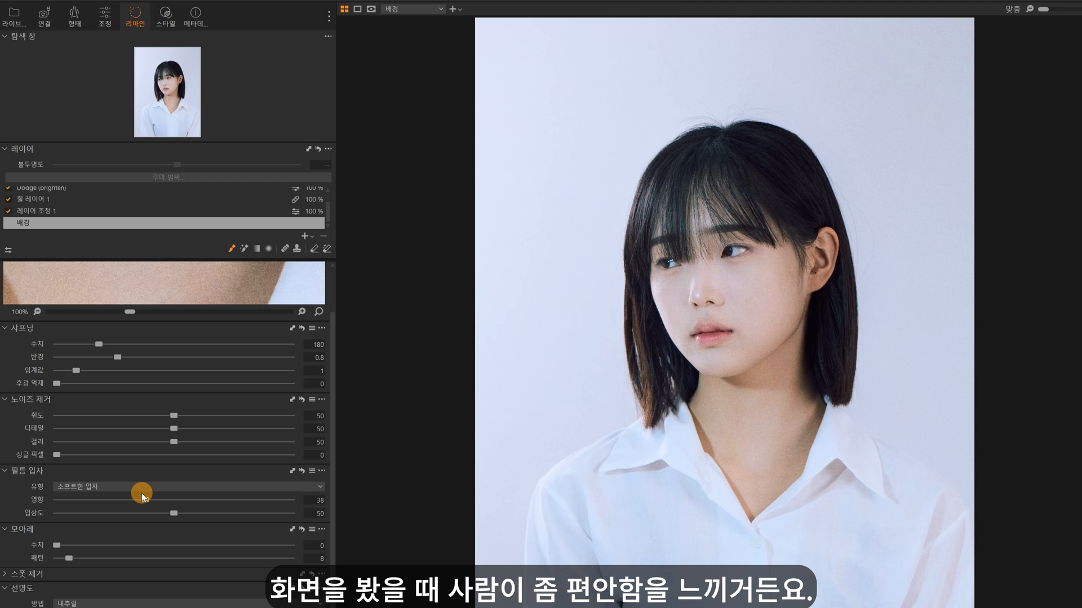
{"action": "left_click_drag", "start_coordinate": [140, 492], "coordinate": [234, 498]}
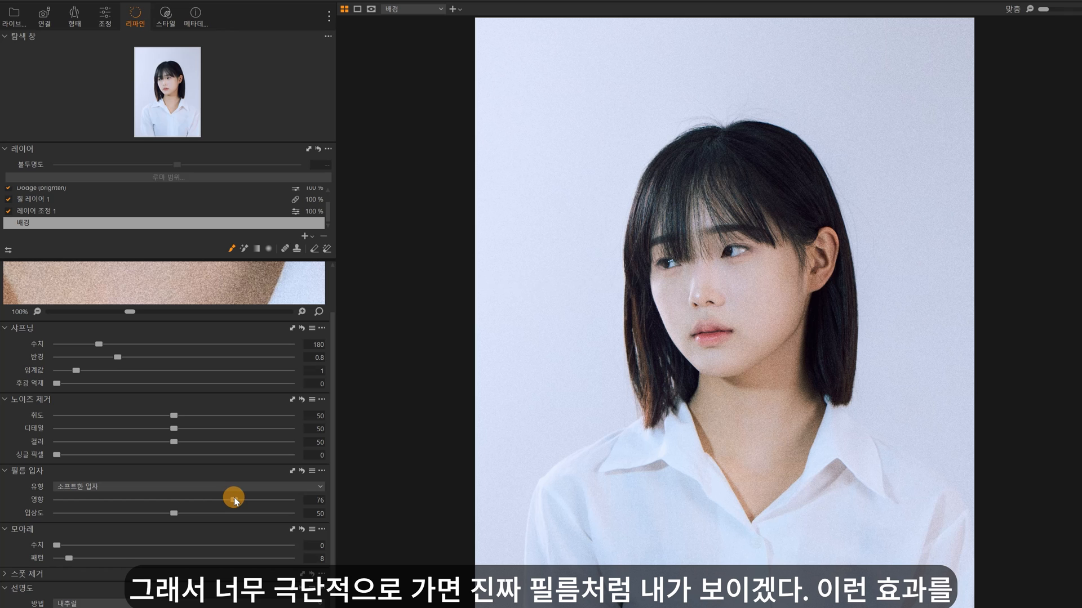
{"action": "left_click_drag", "start_coordinate": [234, 498], "coordinate": [111, 500]}
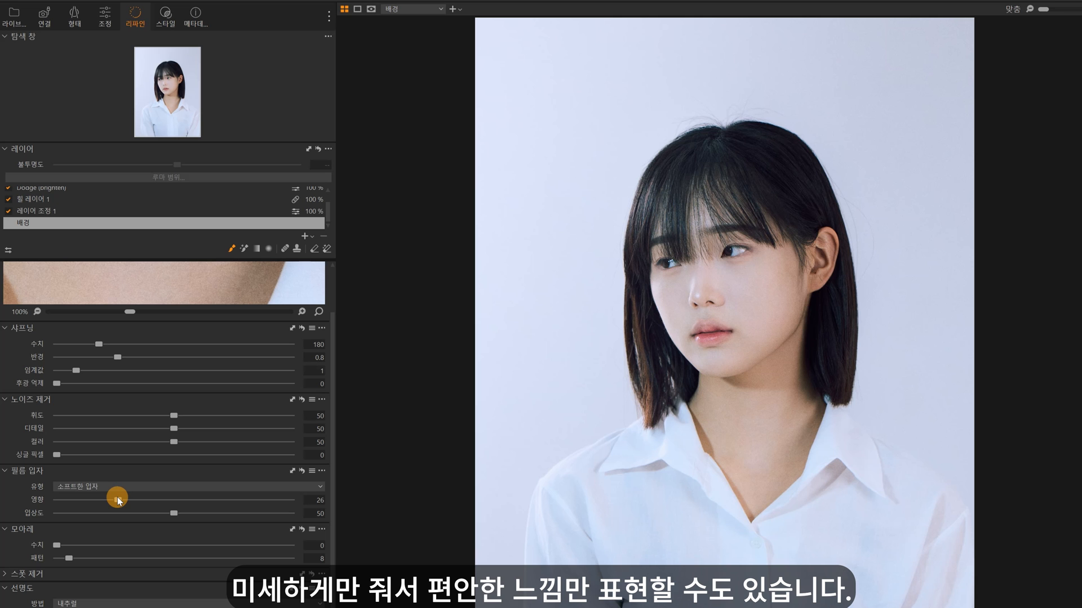
Step: Inspect the grain on the skin around the lips and chin at 200%, and return to the full portrait
{"action": "left_click", "coordinate": [671, 308]}
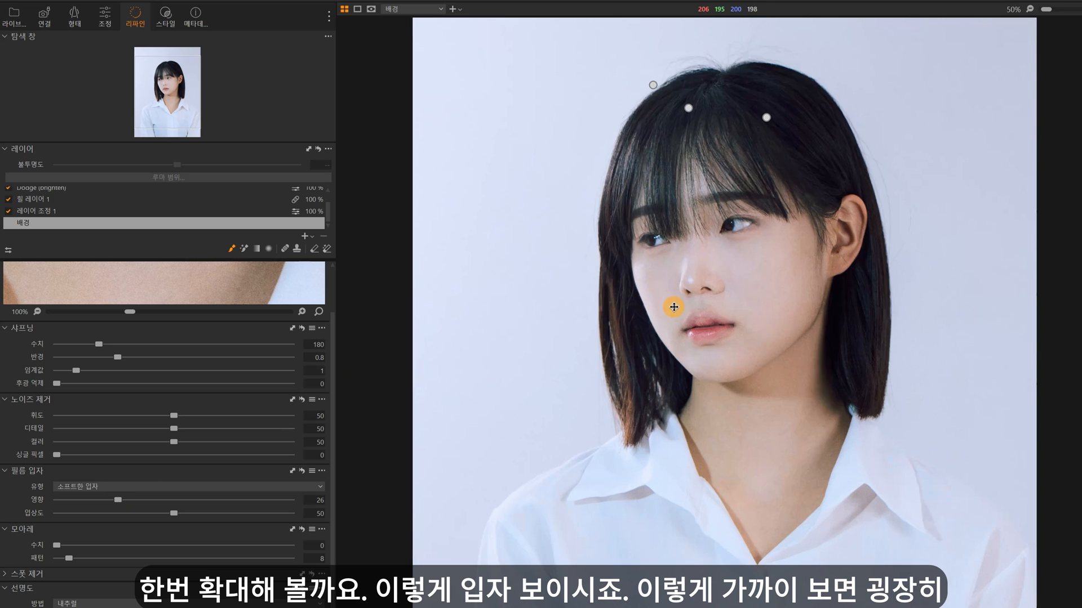
{"action": "scroll", "coordinate": [674, 307], "scroll_direction": "up", "scroll_amount": 1}
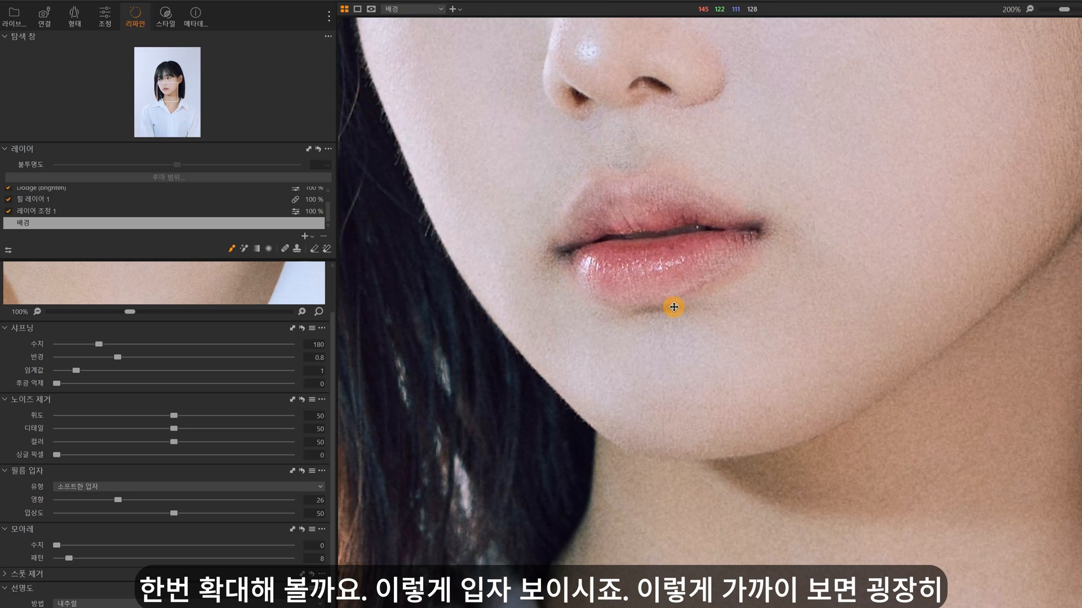
{"action": "left_click", "coordinate": [673, 307]}
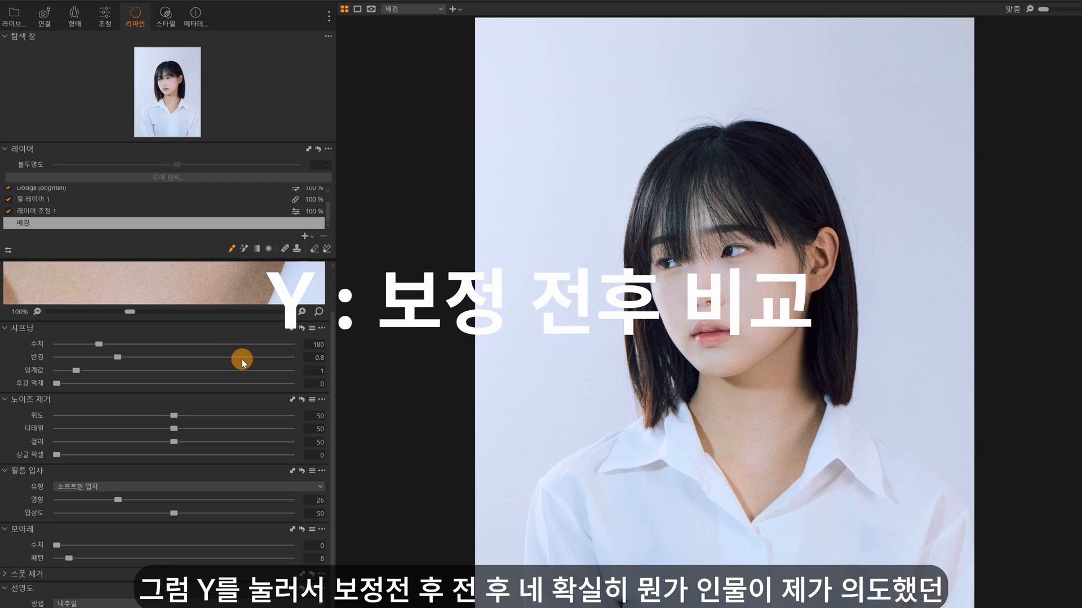
Step: Compare the portrait before and after all adjustments twice, ending on the edited version
{"action": "key", "text": "y"}
{"action": "key", "text": "y"}
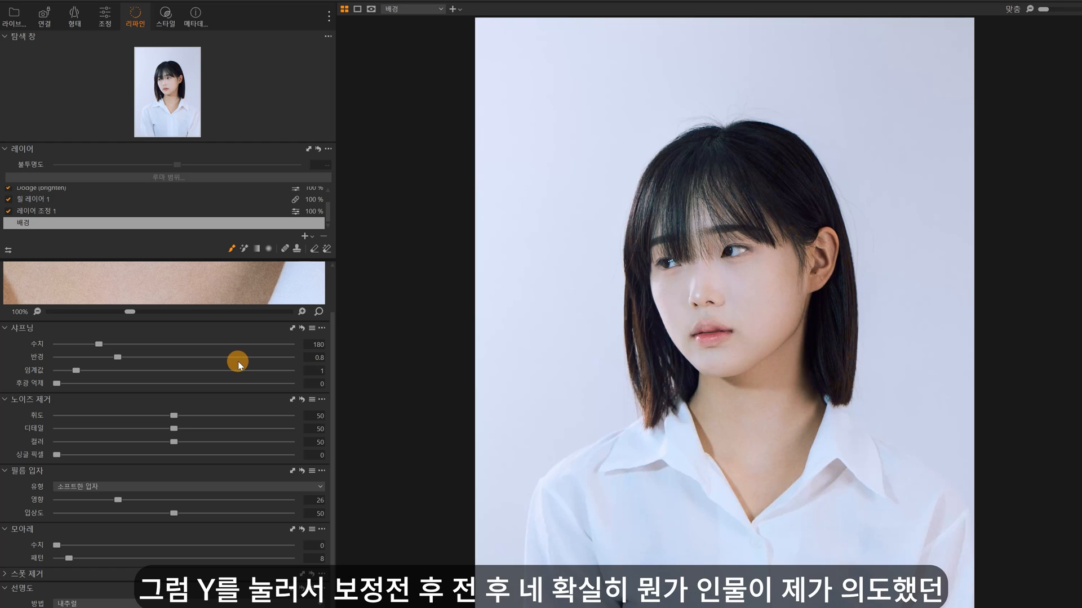
{"action": "key", "text": "y"}
{"action": "key", "text": "y"}
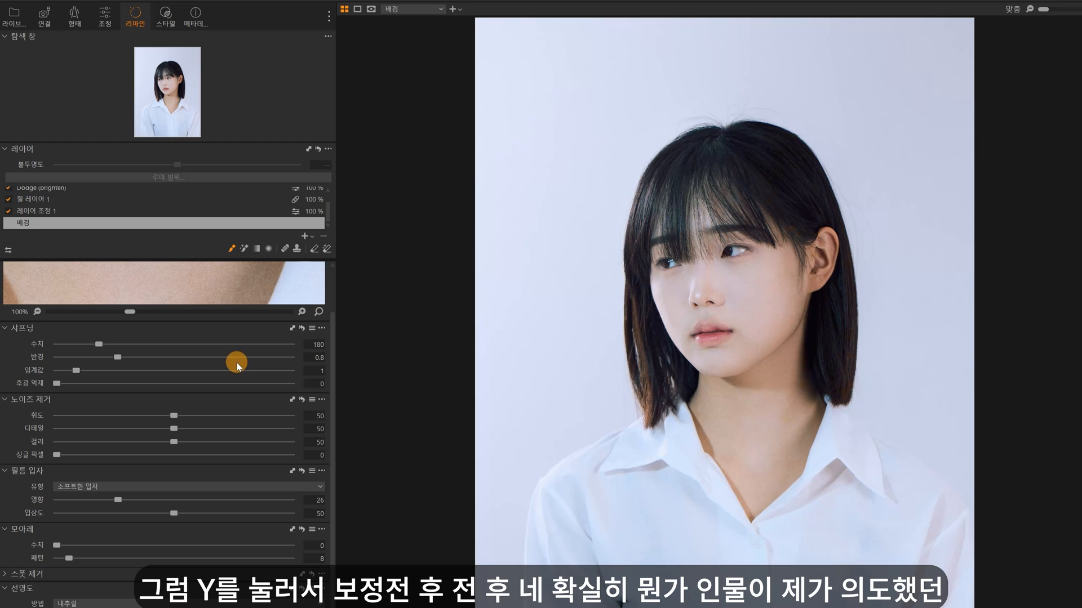